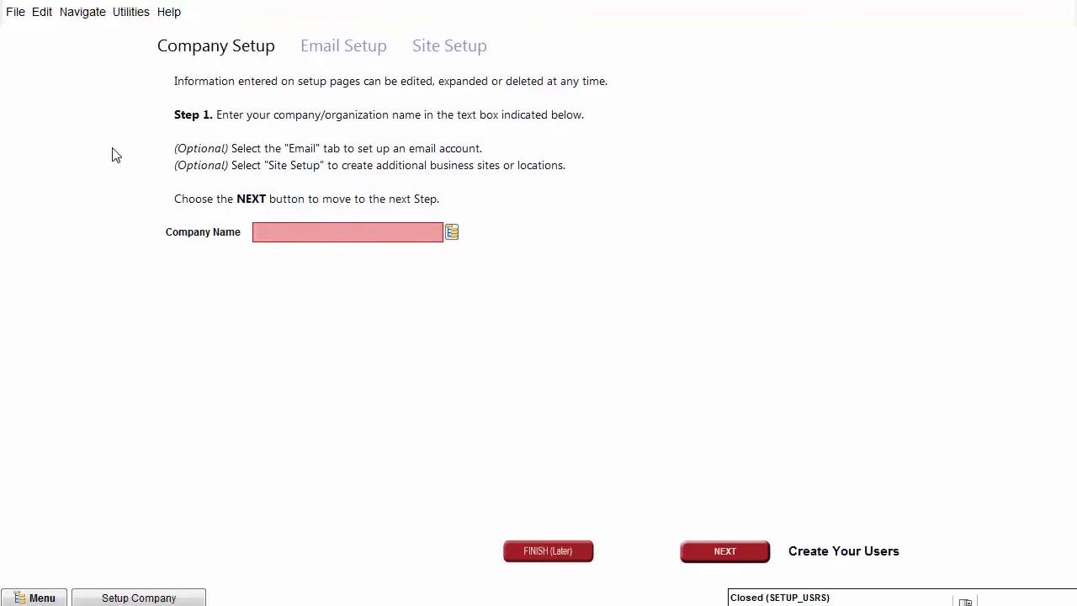
- Enter TestCo as the company name and go on to the Email Setup page
left_click(268, 226)
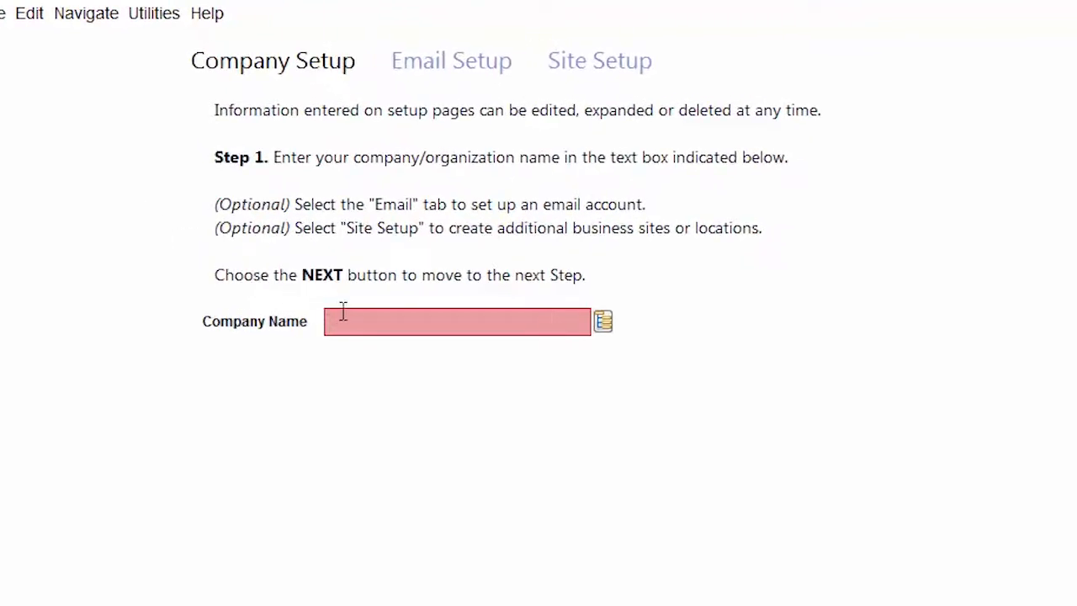
type("TestCo")
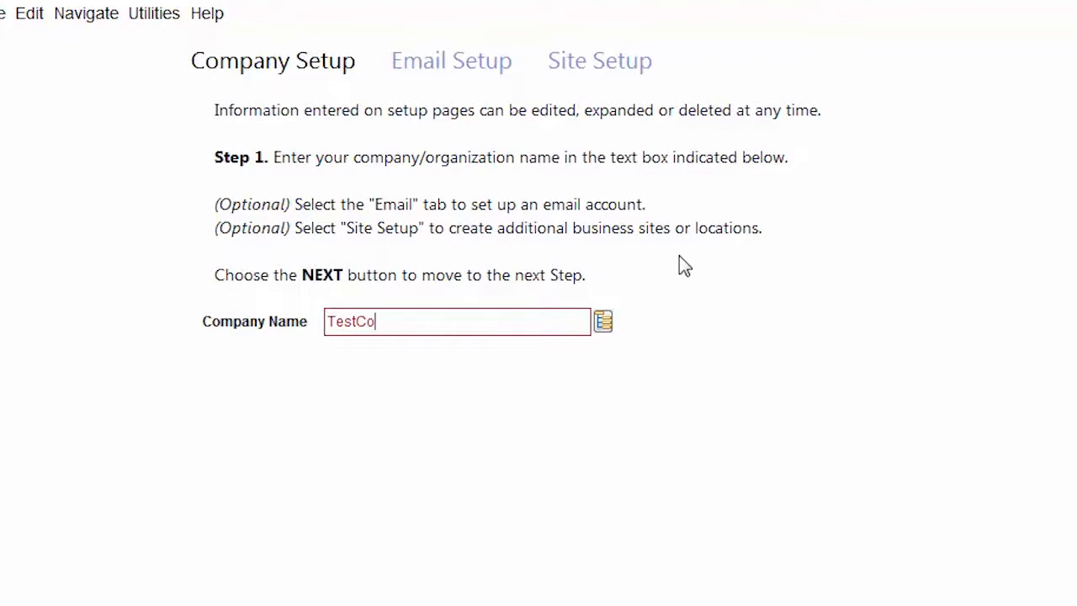
left_click(435, 74)
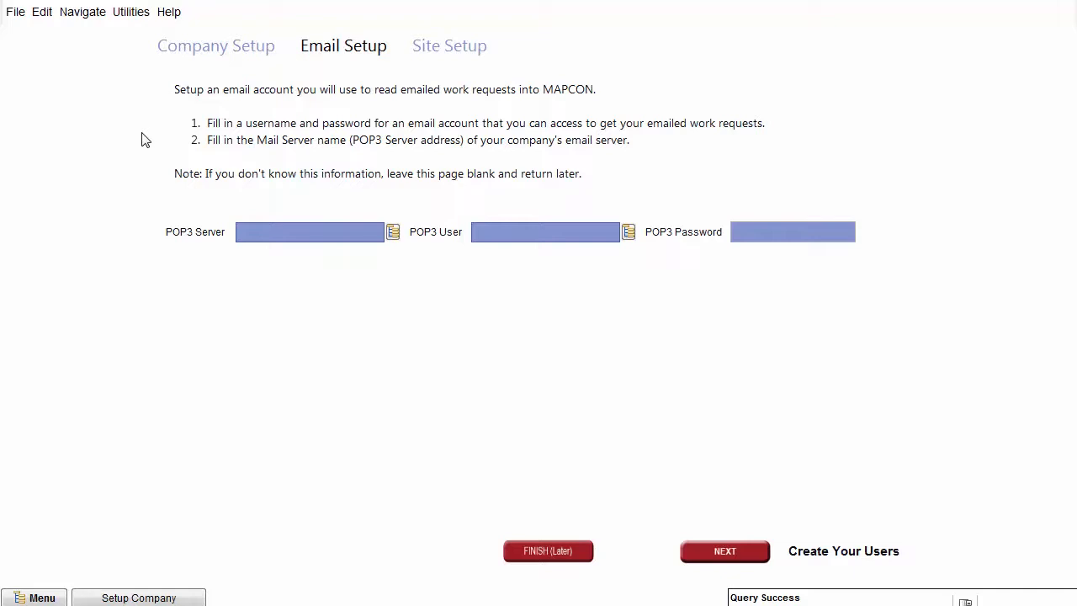
- Switch to the Site Setup page showing site MAIN with description Main
left_click(448, 52)
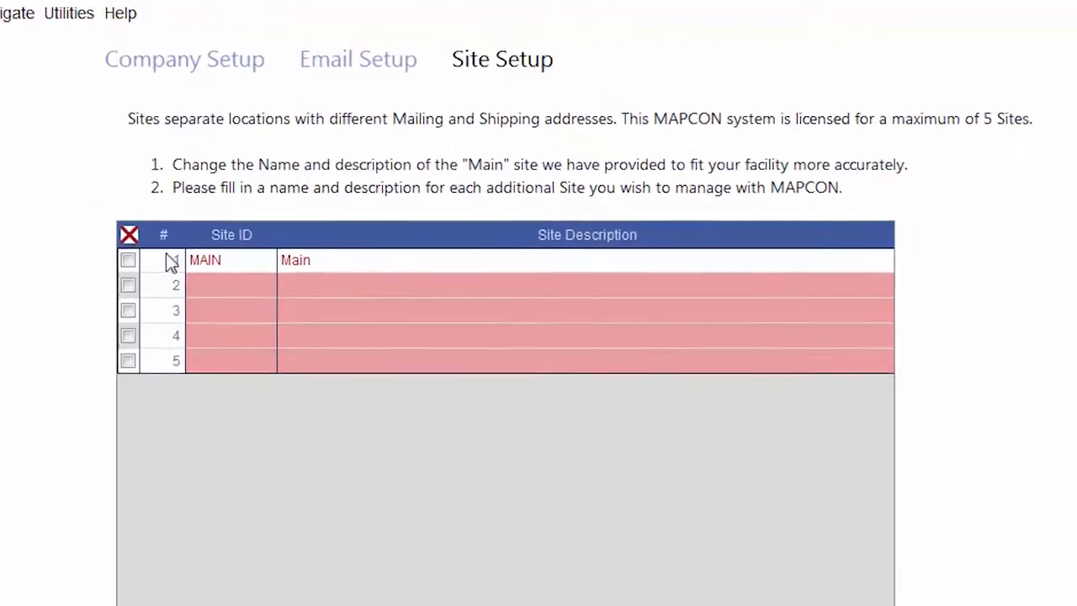
- Replace the MAIN site's description with 'Primary Site'
left_click(286, 270)
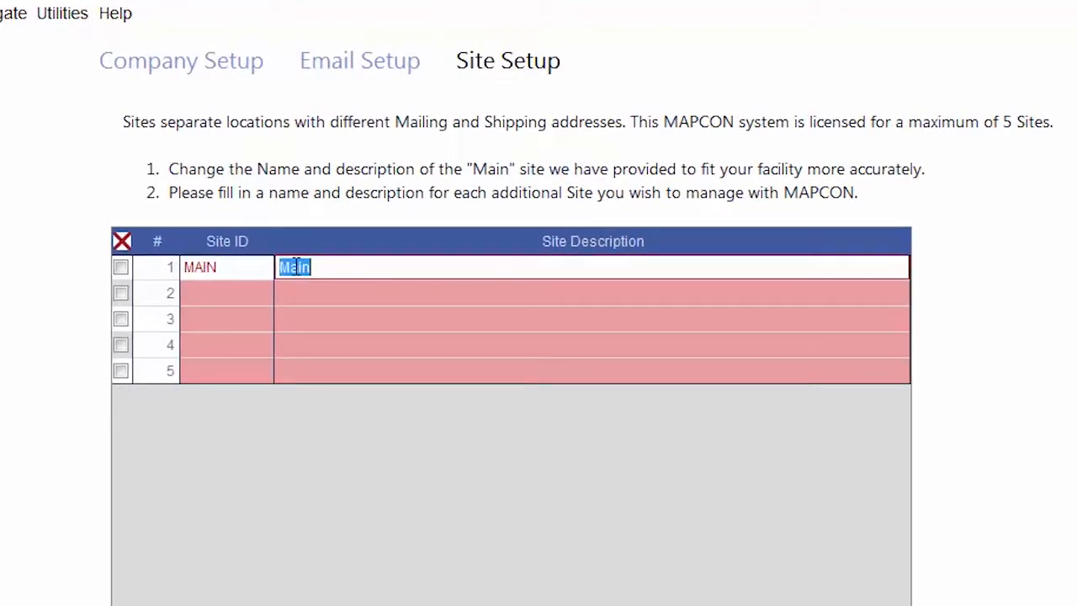
type("Primary Site")
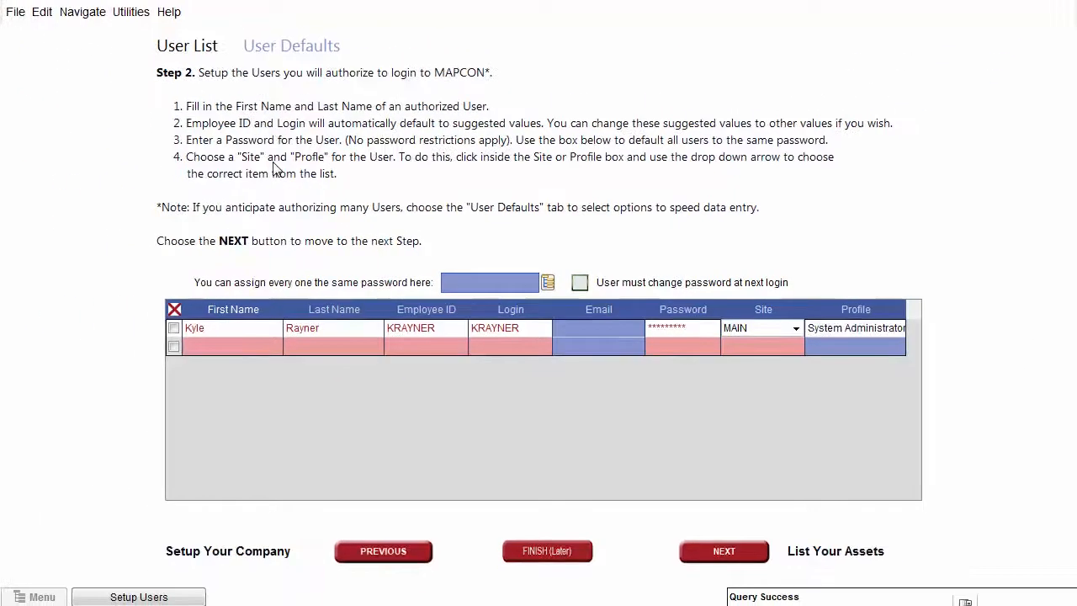
left_click(279, 50)
left_click(521, 140)
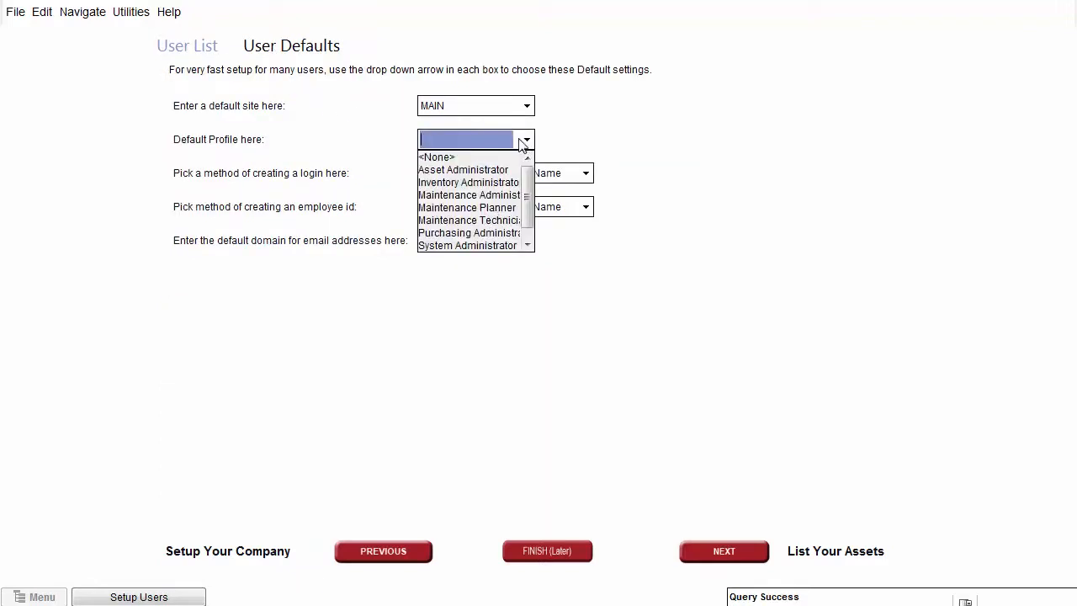
left_click(495, 208)
left_click(491, 233)
type("@Testco.com")
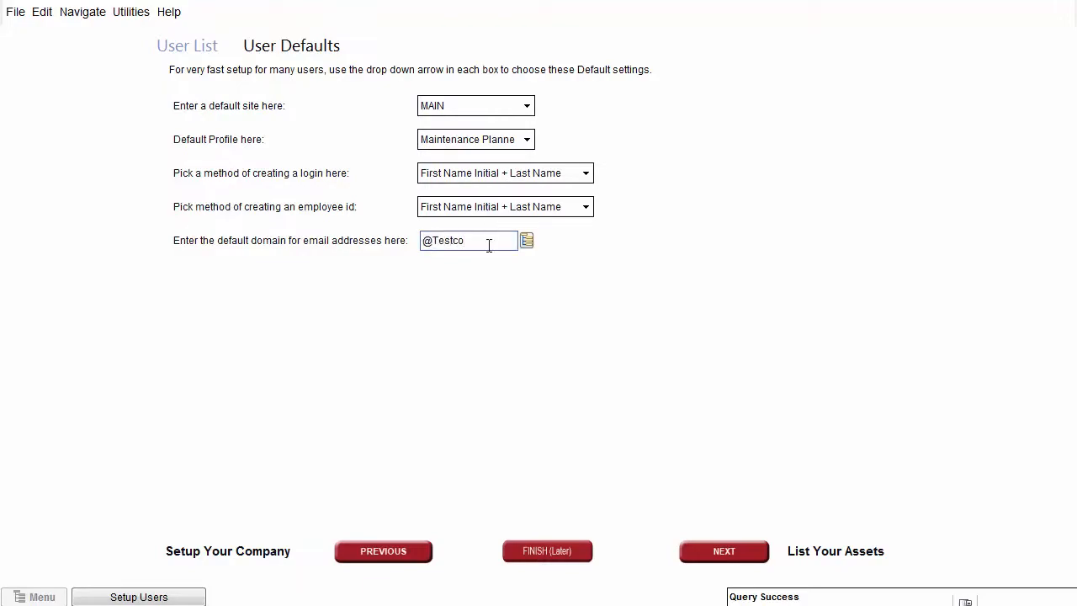
left_click(229, 50)
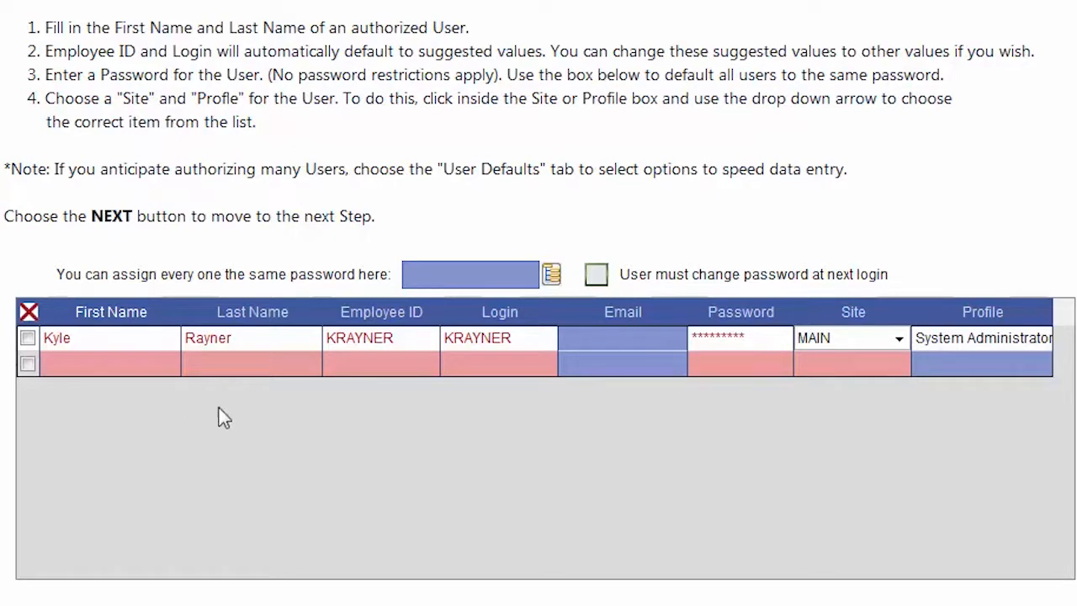
- Keep the System Administrator profile, set a shared user password, and require a change at next login
left_click(1040, 353)
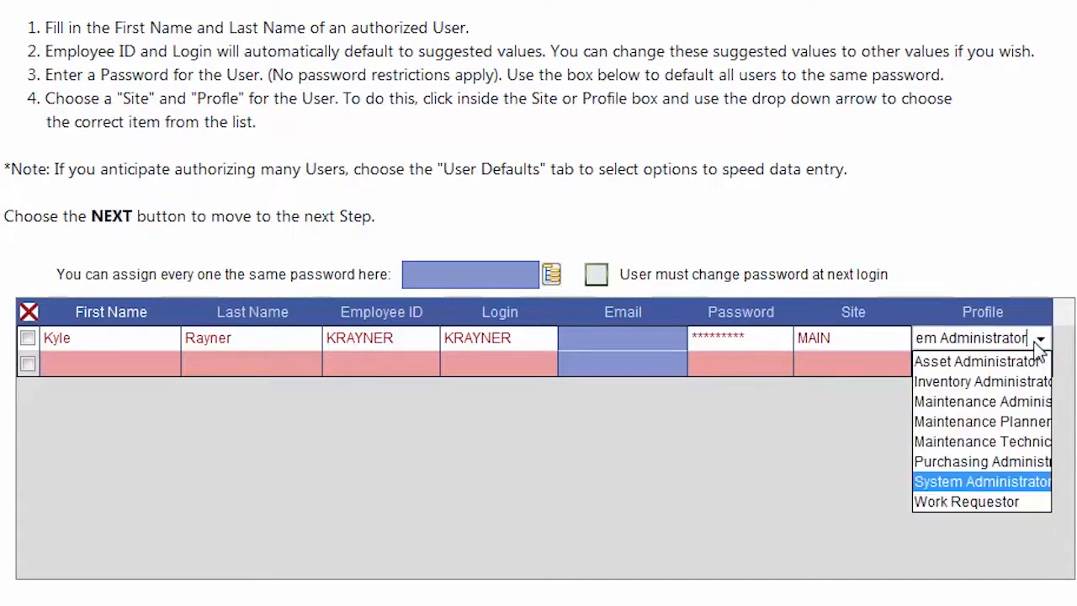
left_click(1012, 486)
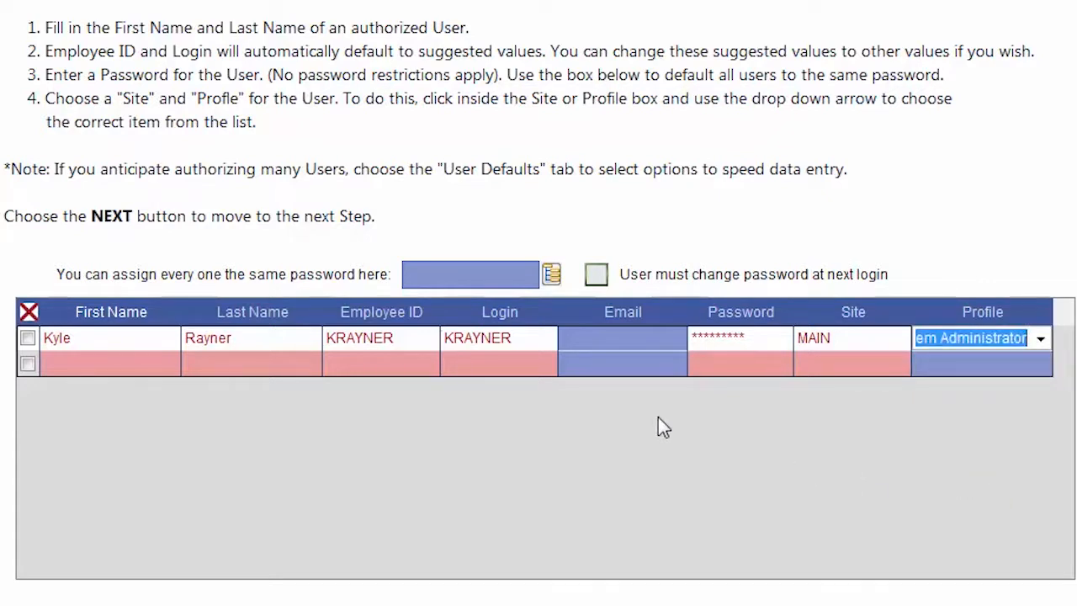
left_click(502, 273)
type("Testpass")
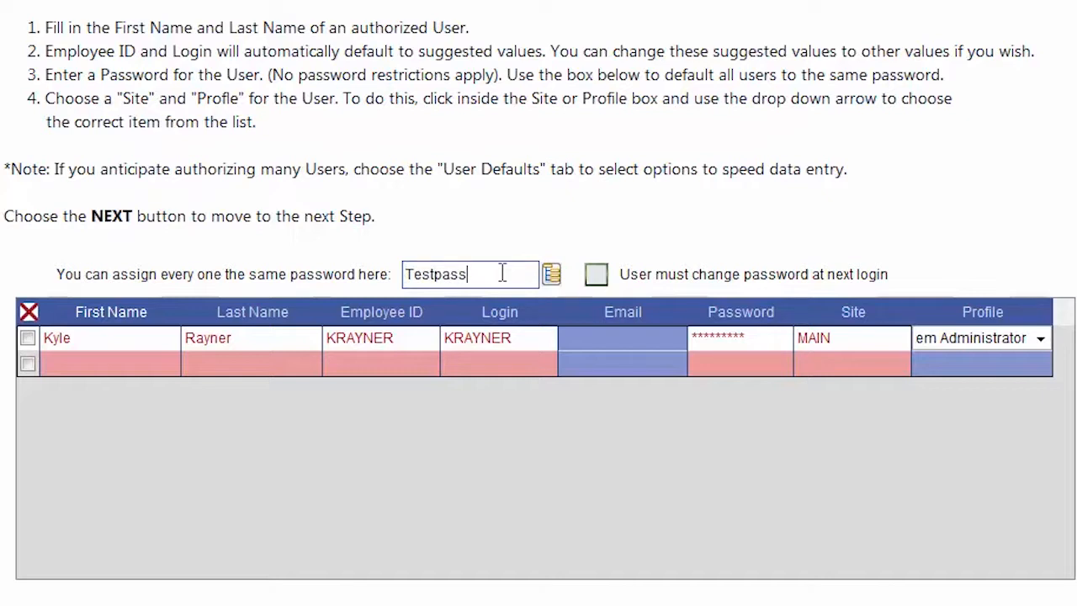
type("1!")
left_click(596, 276)
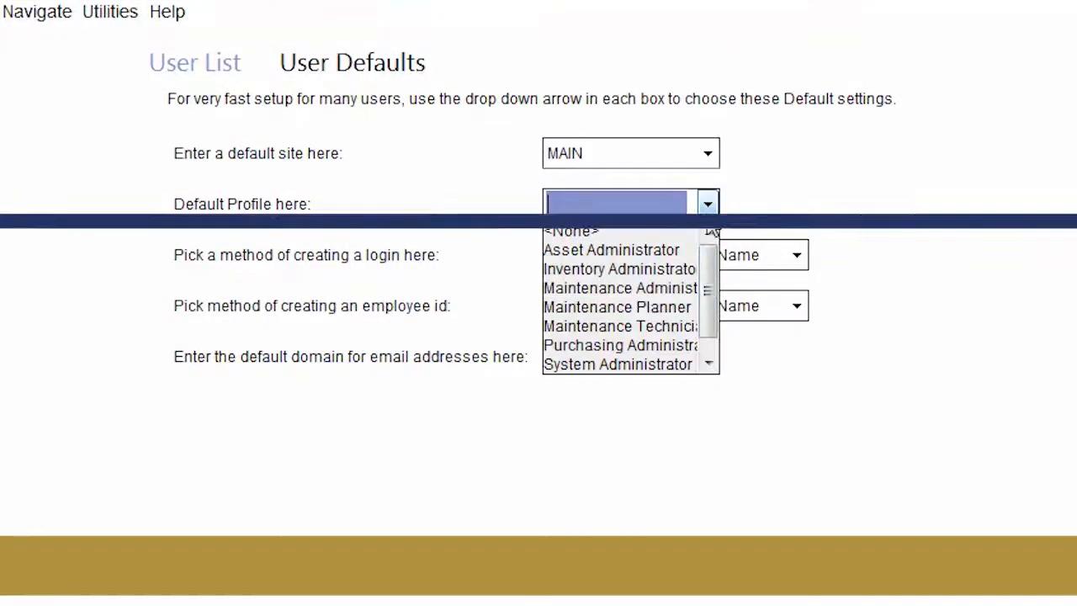
scroll(631, 298, "down", 1)
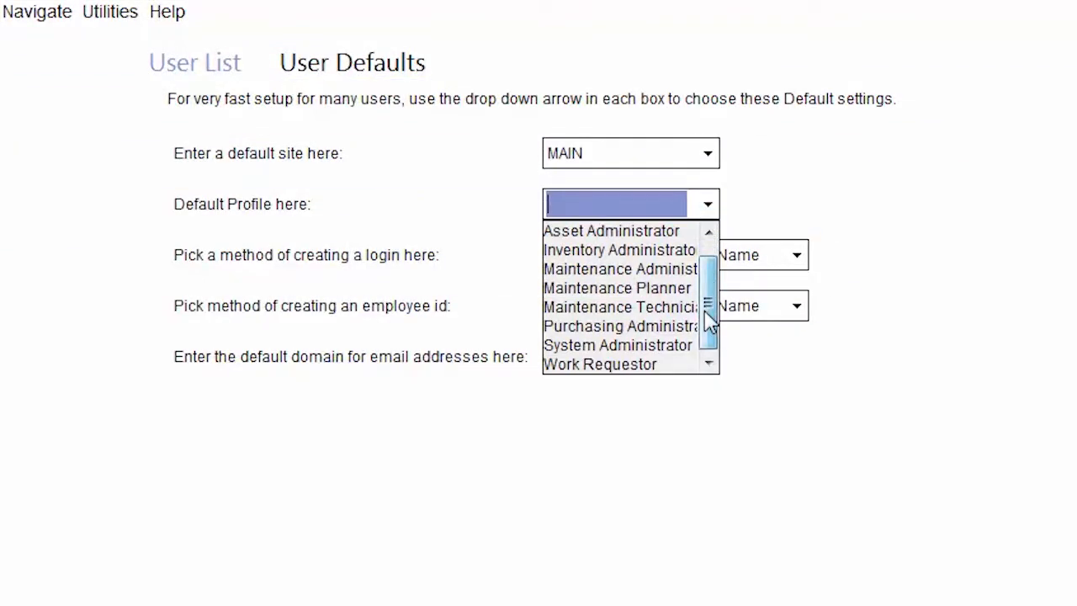
left_click(678, 308)
left_click(797, 257)
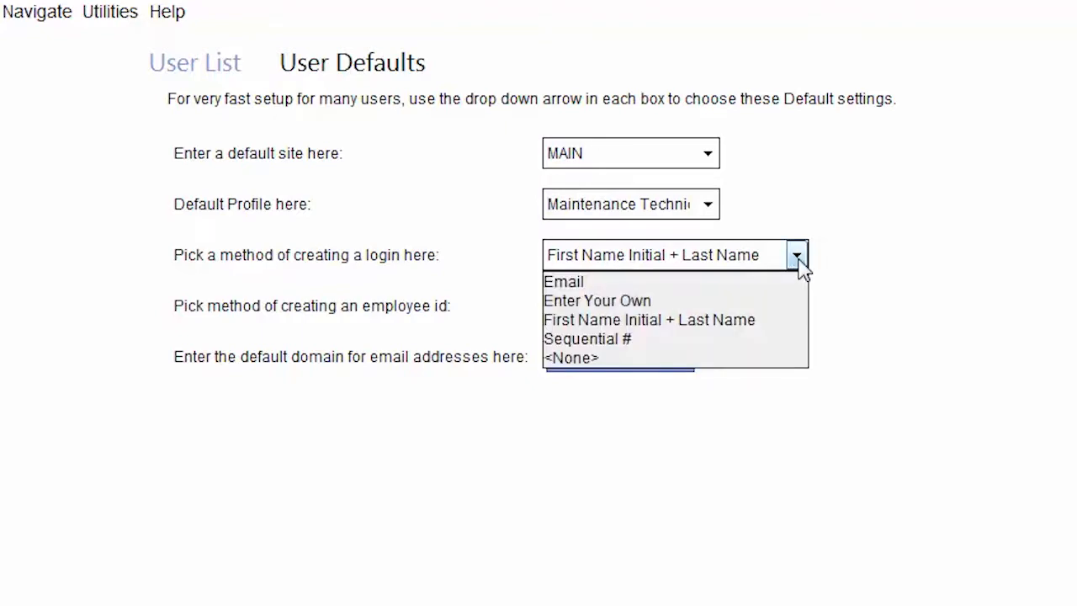
left_click(766, 321)
type("@Testco.com")
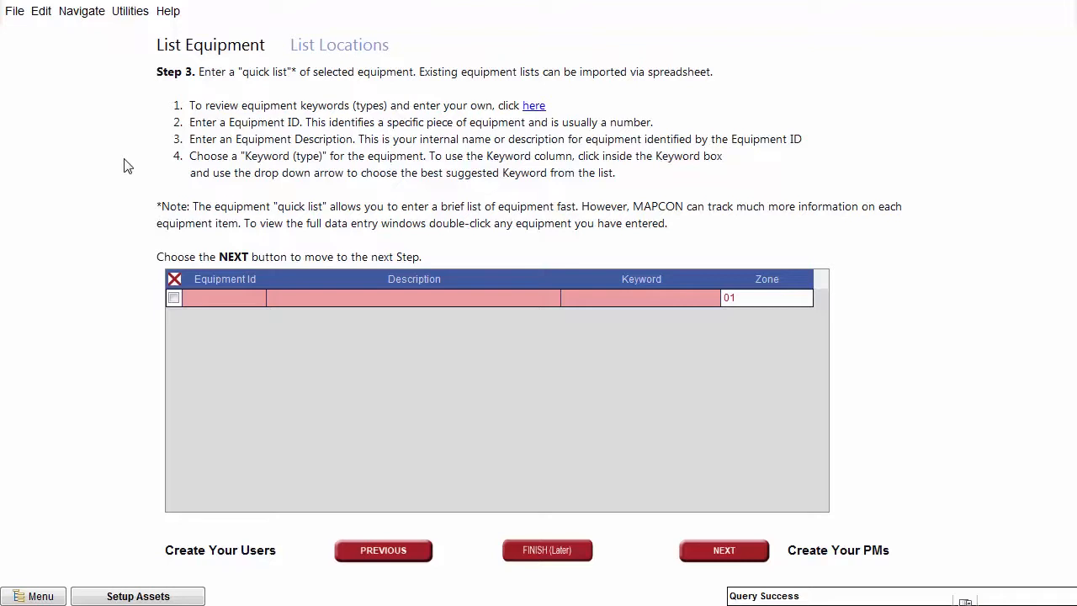
- Review the equipment keywords, then add equipment TC-2002-101 described as 'Flatbed Truck, year 2002'
left_click(531, 108)
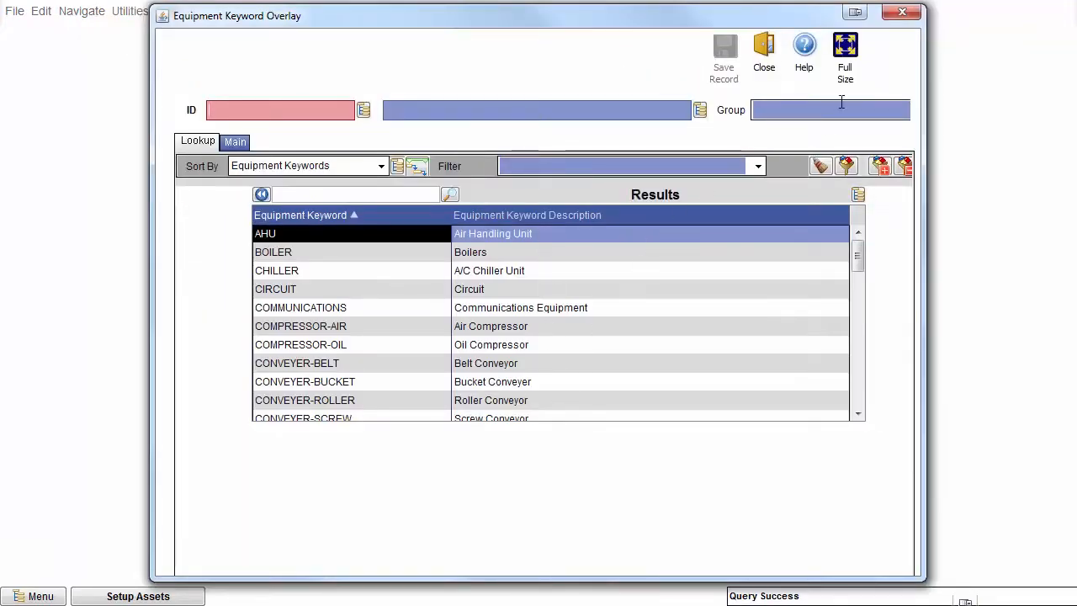
left_click(901, 12)
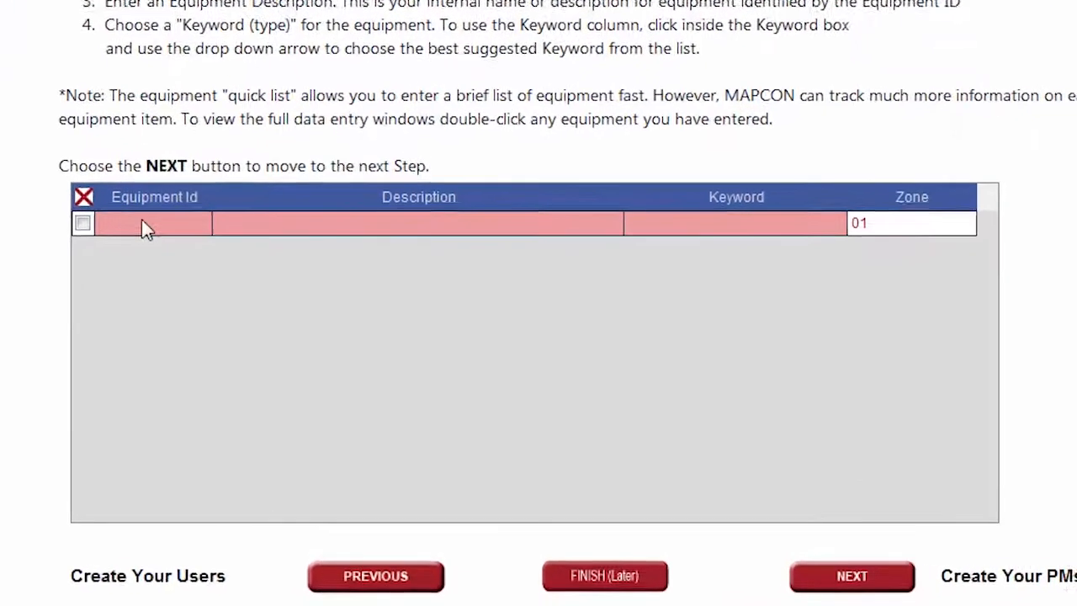
left_click(214, 295)
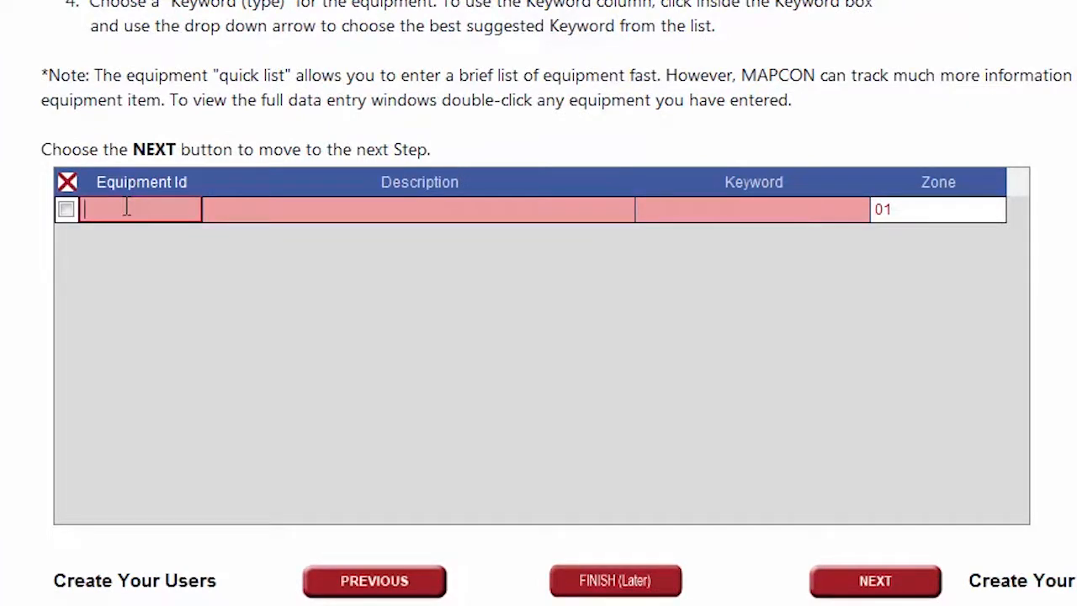
type("T")
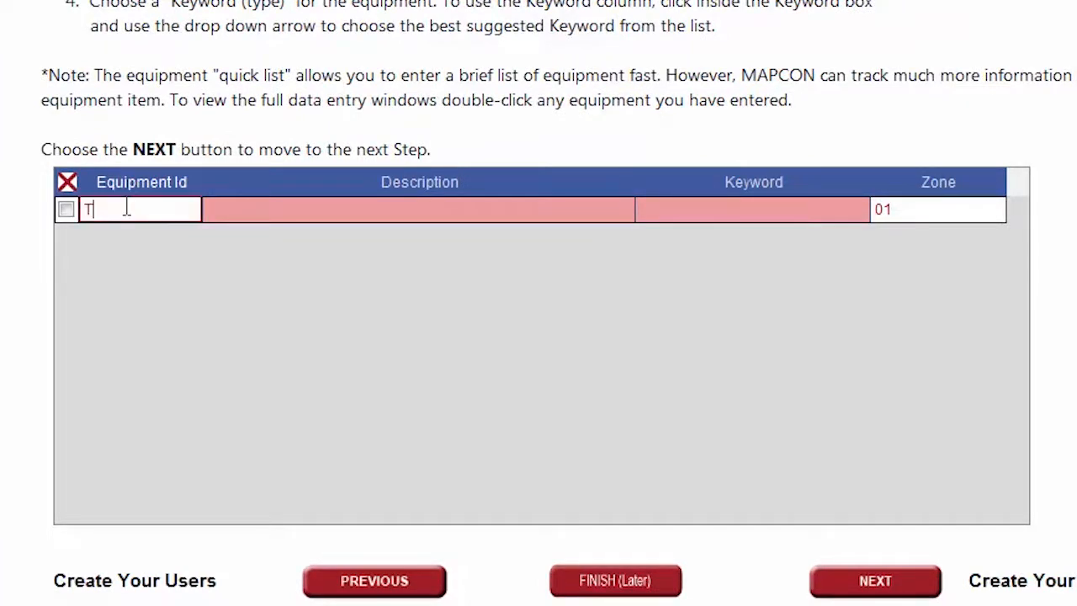
type("C-2002-101")
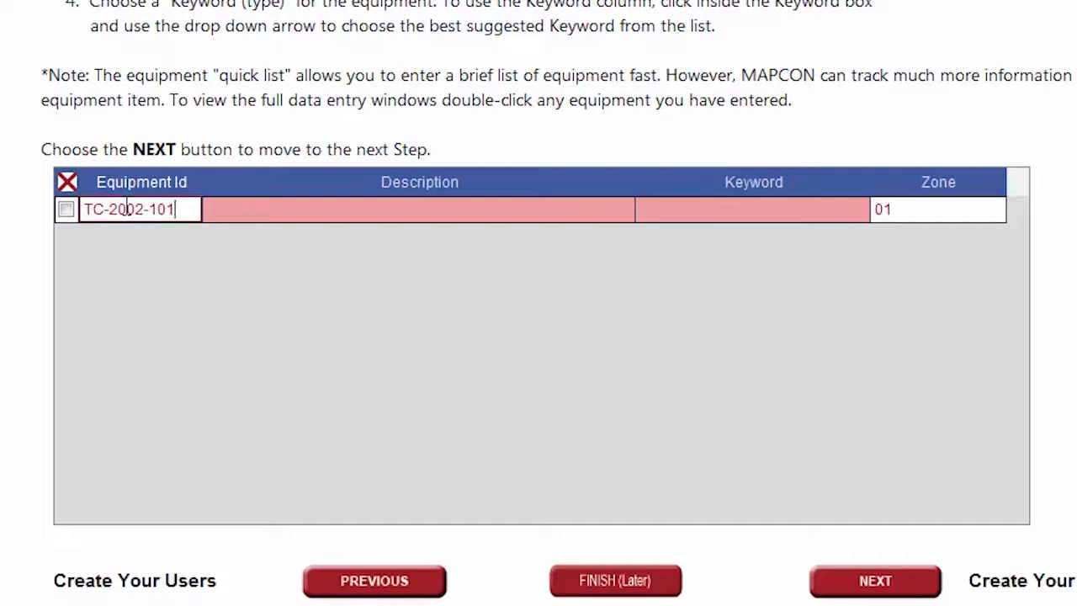
key("Tab")
type("Fla")
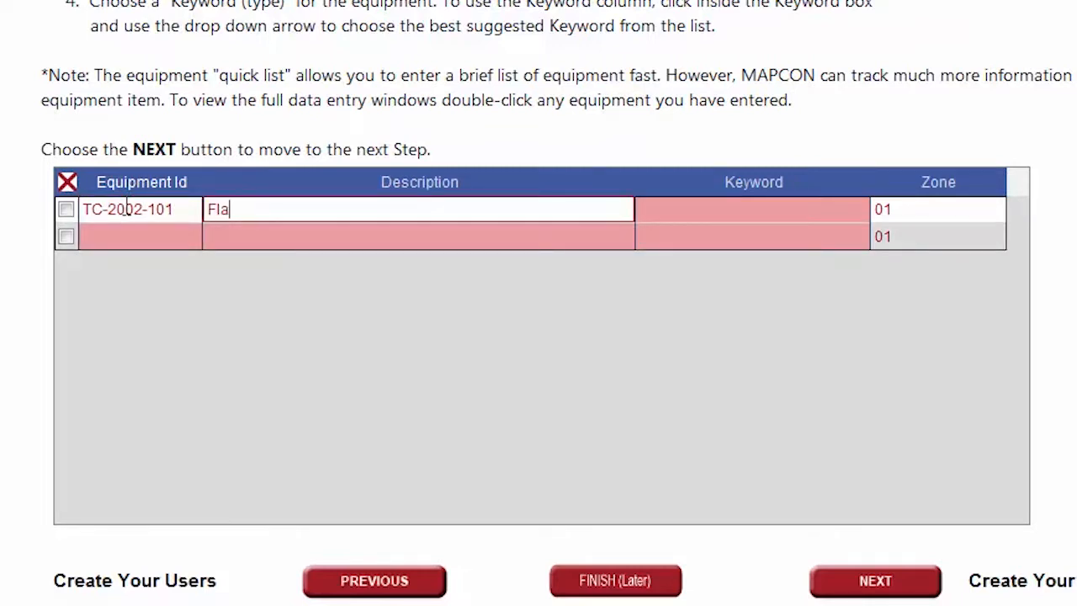
type("tbed Truck, year 2002")
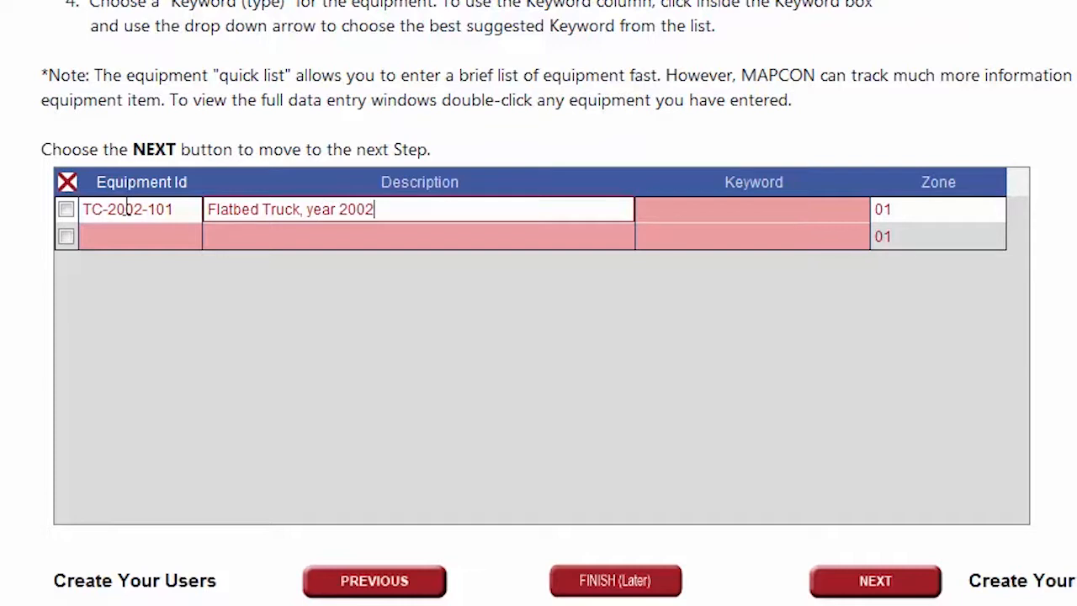
- Set the flatbed truck's keyword to VEHICLE
left_click(705, 212)
left_click(858, 210)
scroll(695, 315, "down", 10)
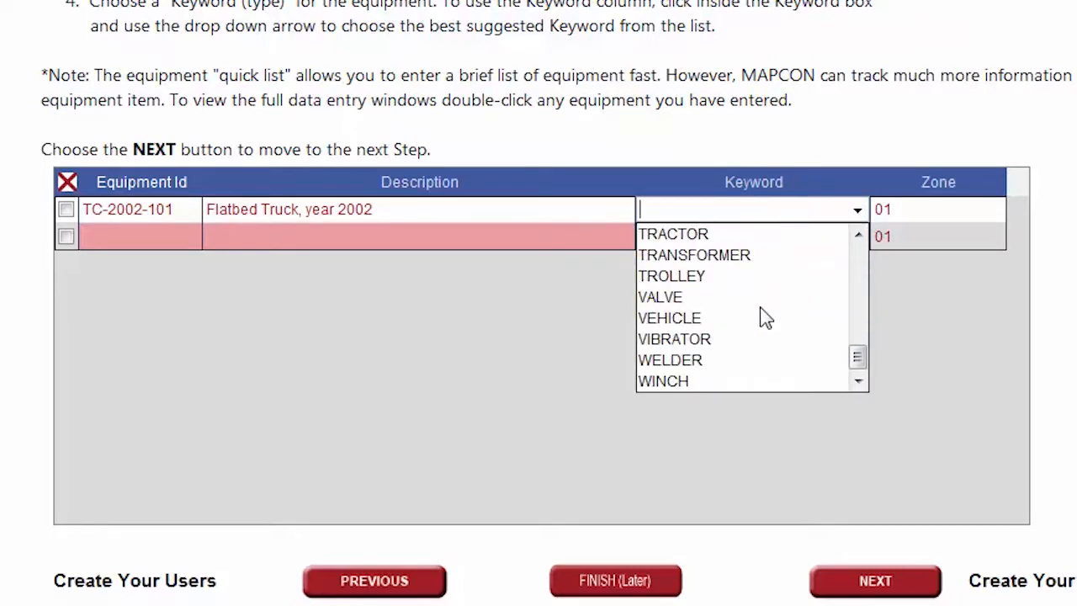
scroll(765, 317, "up", 1)
left_click(738, 381)
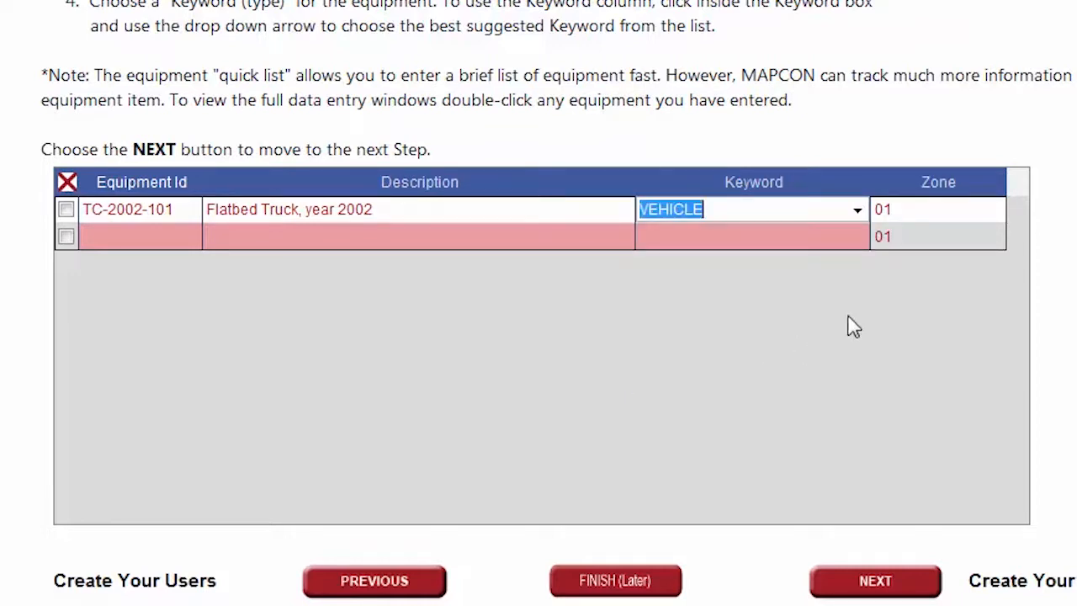
left_click(933, 205)
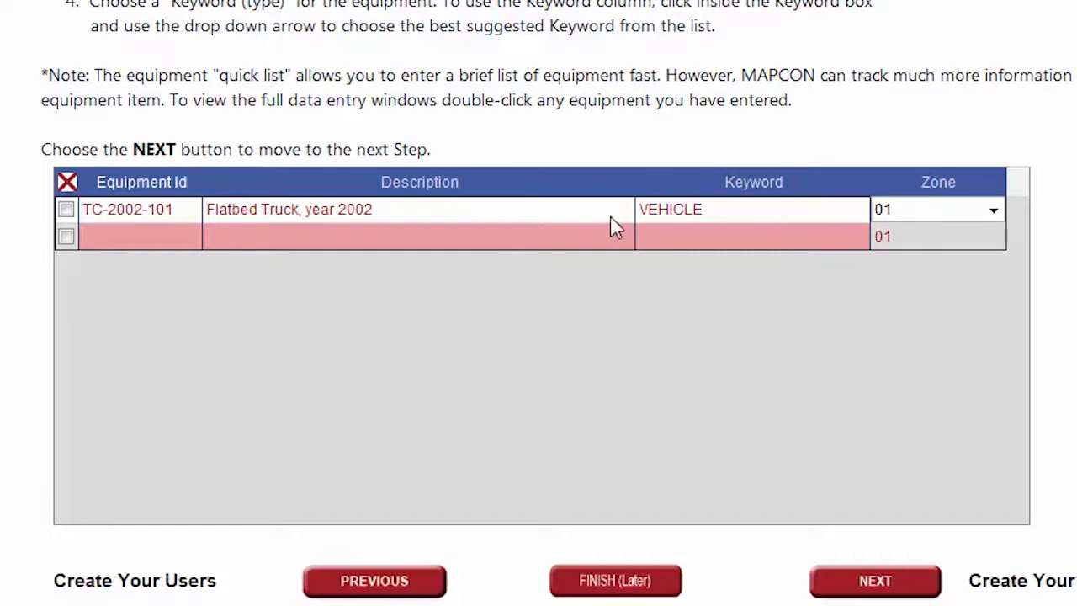
- Show the Location Keyword Overlay listing location keywords from AREA to WAREHOUSE
double_click(522, 210)
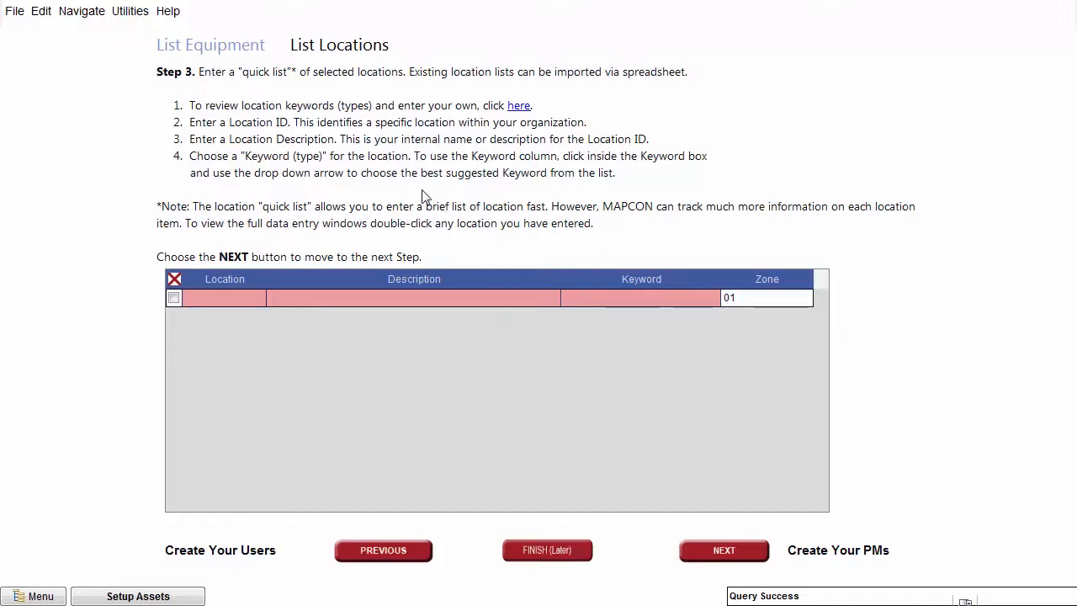
left_click(518, 107)
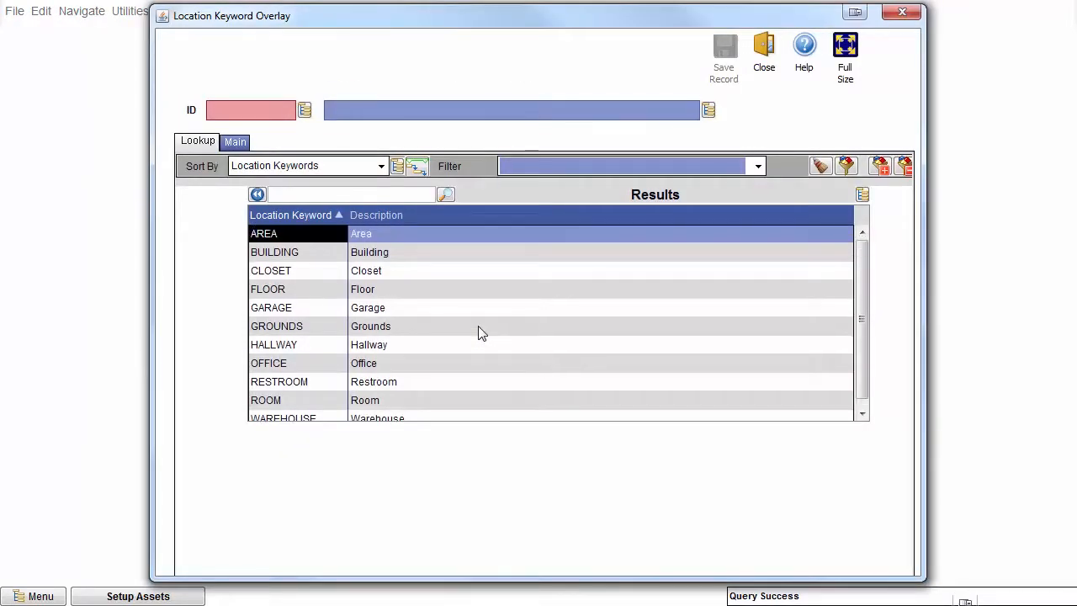
- Add location Building A, described as Workshop, with keyword Building
left_click(902, 12)
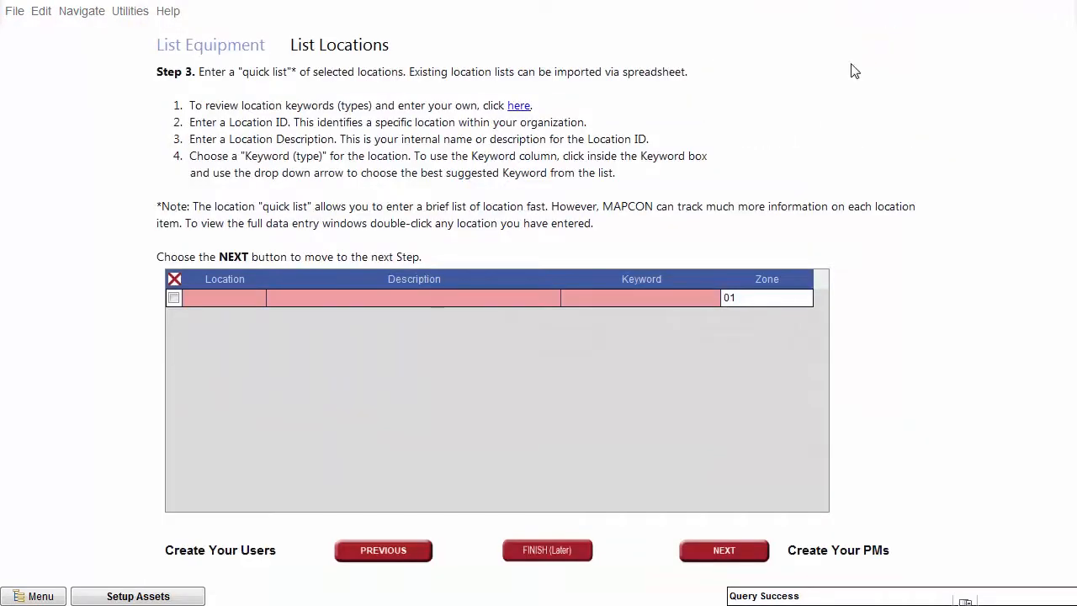
left_click(229, 297)
type("Building ")
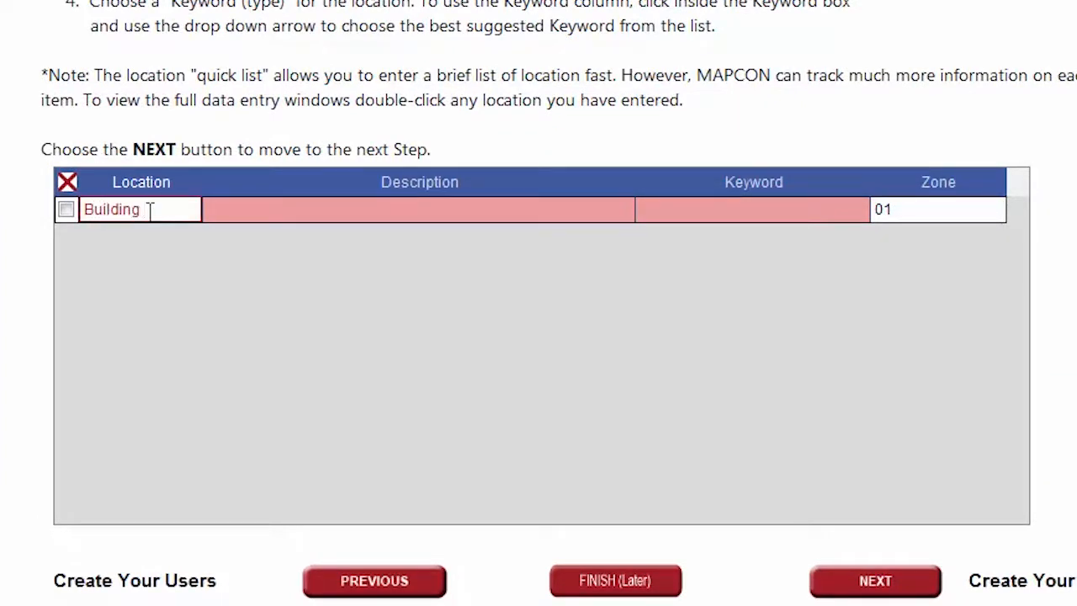
type("A")
left_click(249, 212)
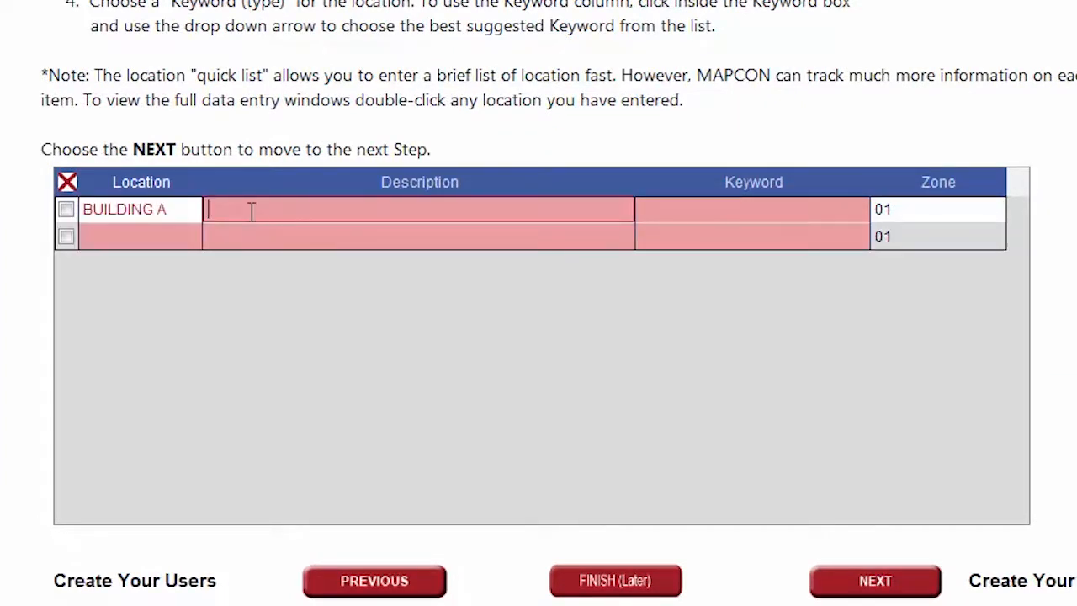
type("Workshop")
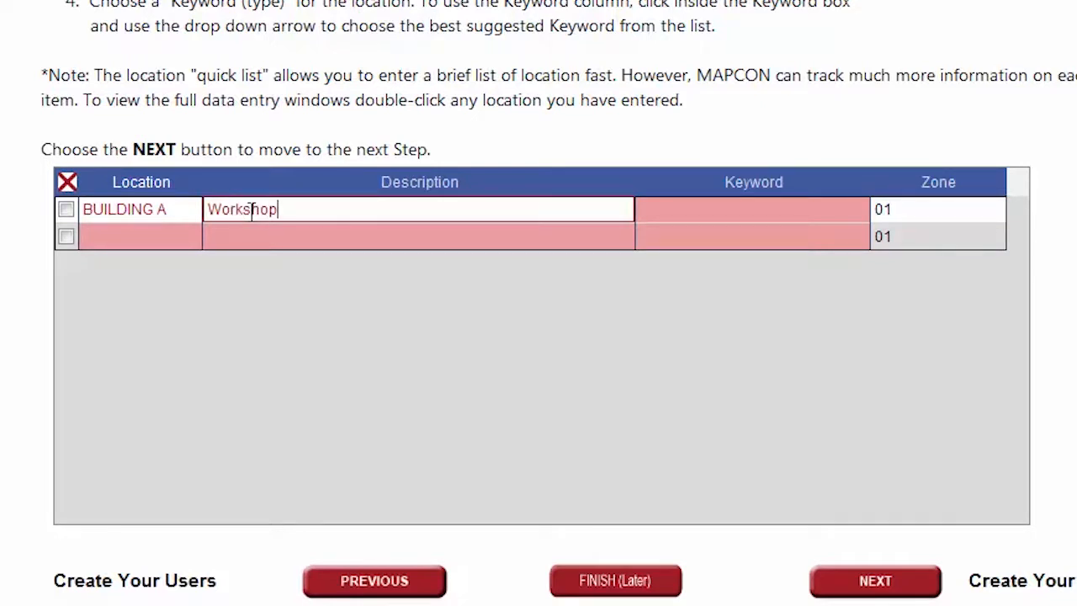
left_click(720, 211)
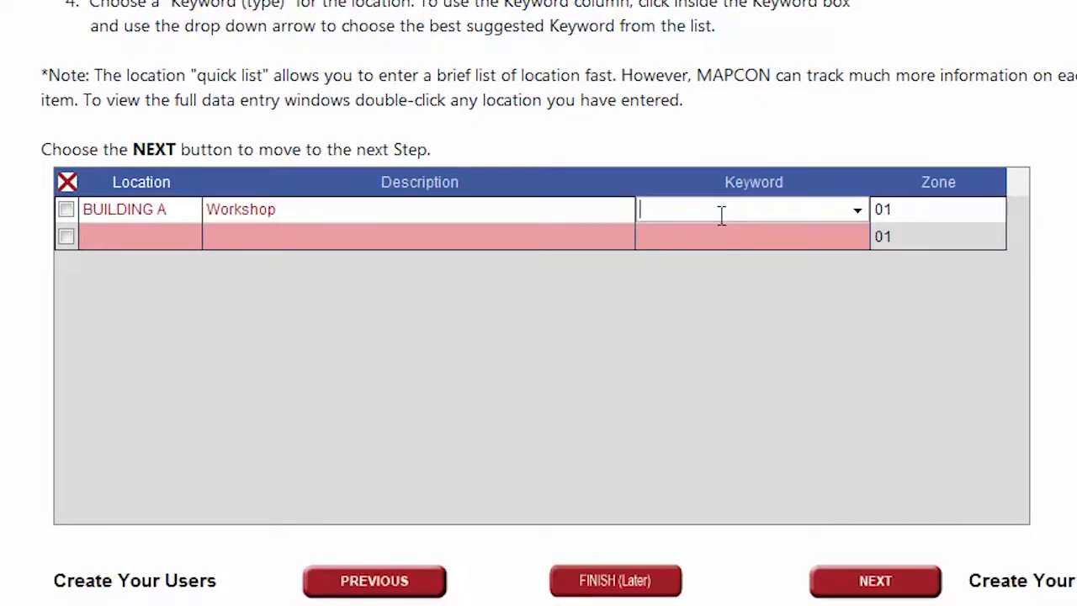
left_click(858, 211)
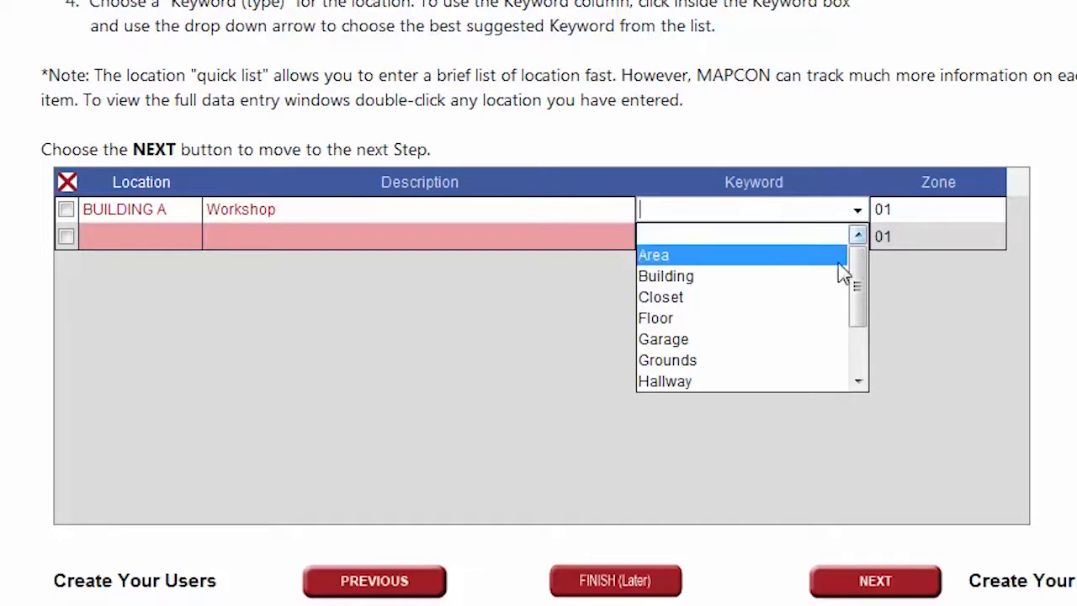
left_click(836, 289)
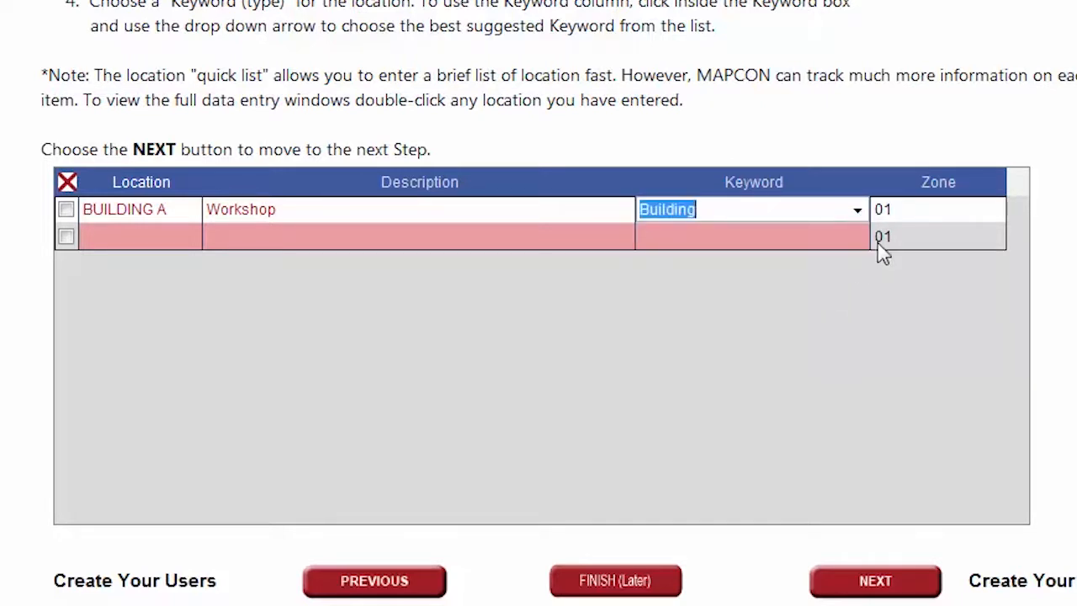
left_click(903, 209)
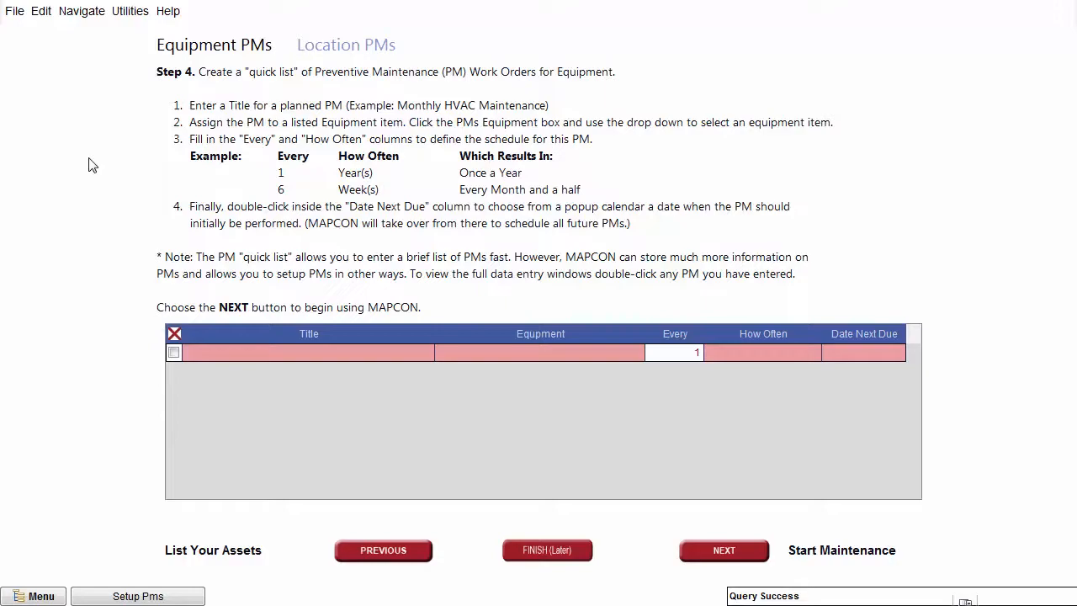
- Create an equipment PM titled Oil Change for equipment TC-2002-101
left_click(233, 354)
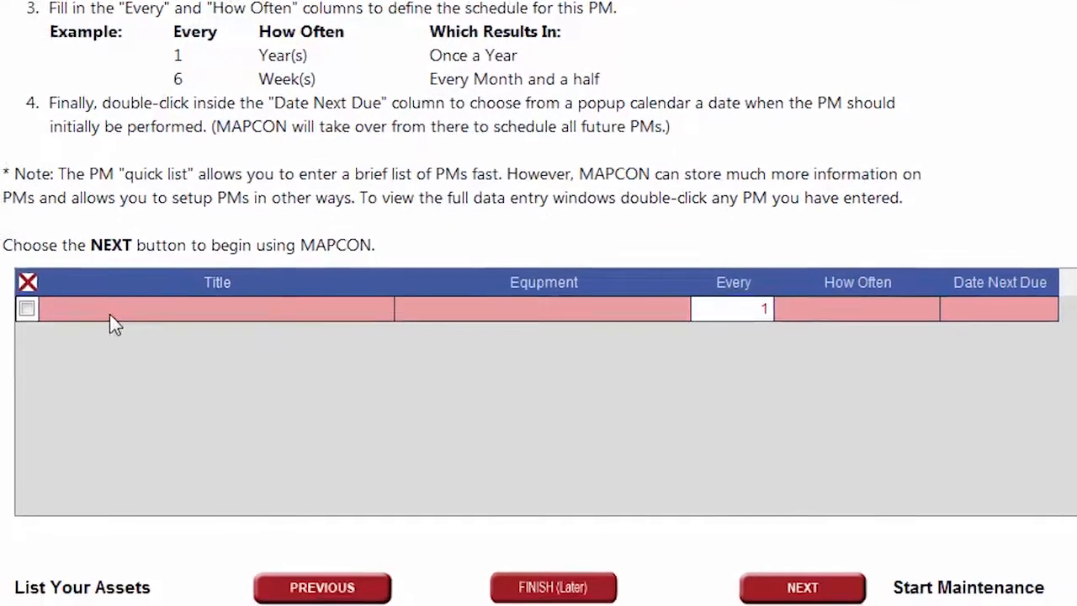
type("Oil C")
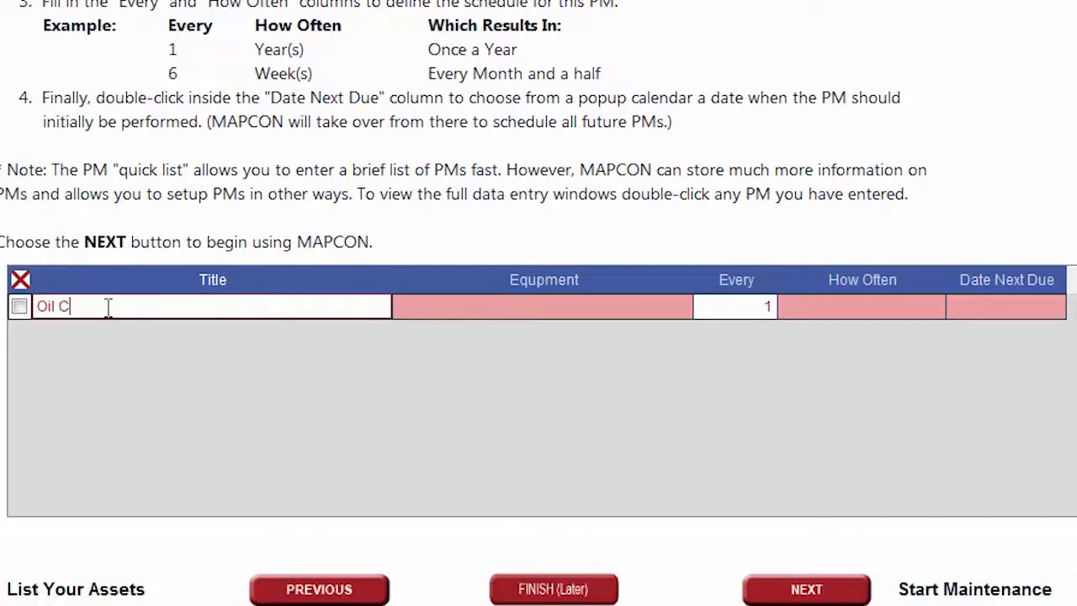
type("hange")
left_click(549, 307)
left_click(680, 308)
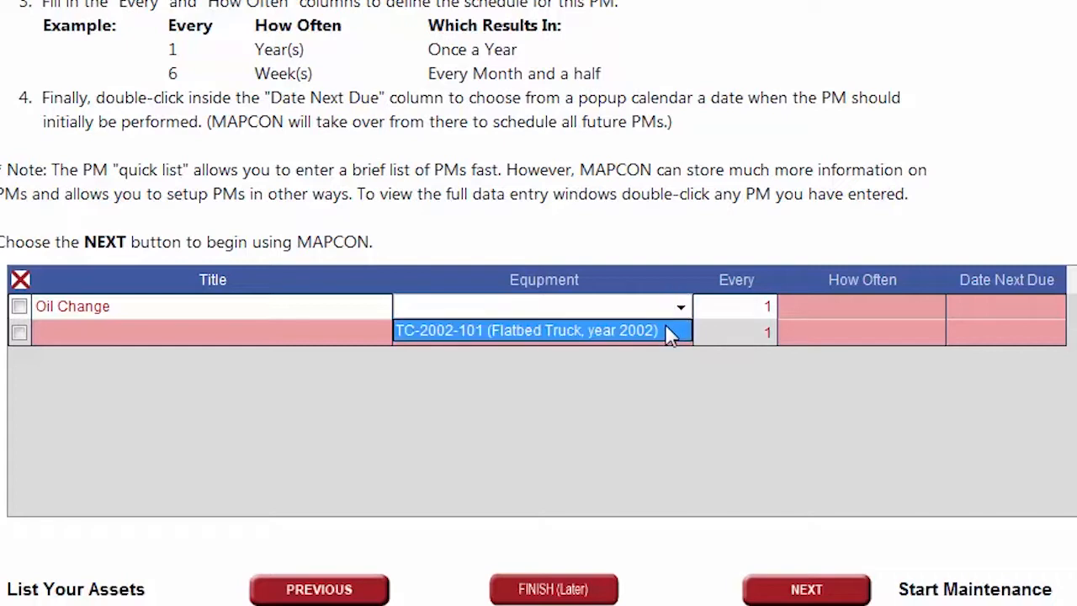
left_click(666, 328)
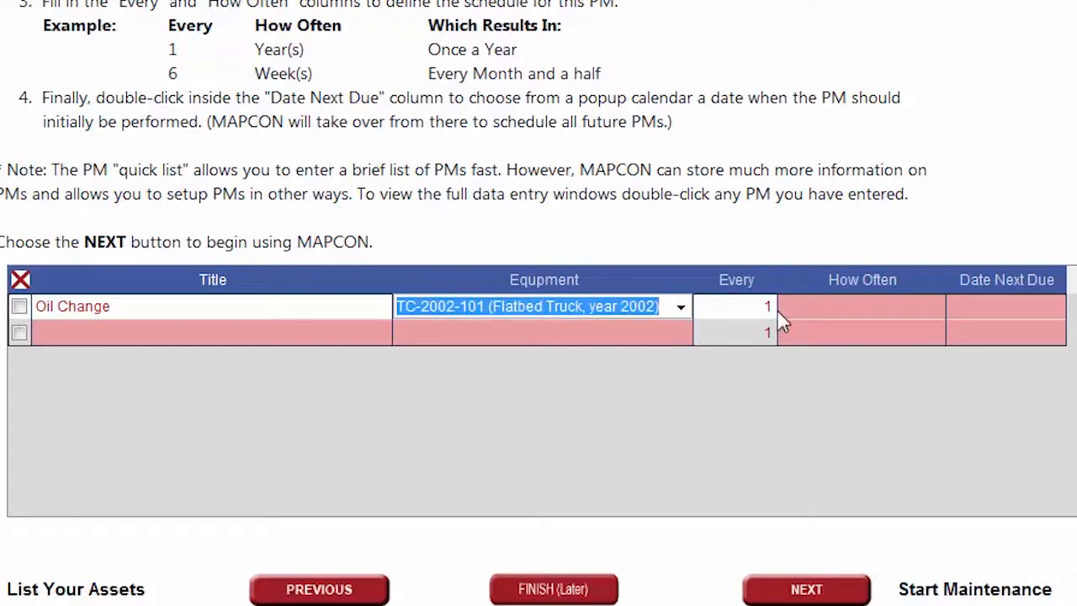
- Make the Oil Change PM repeat every 5 months, next due 10/14/2017
left_click(890, 307)
left_click(934, 308)
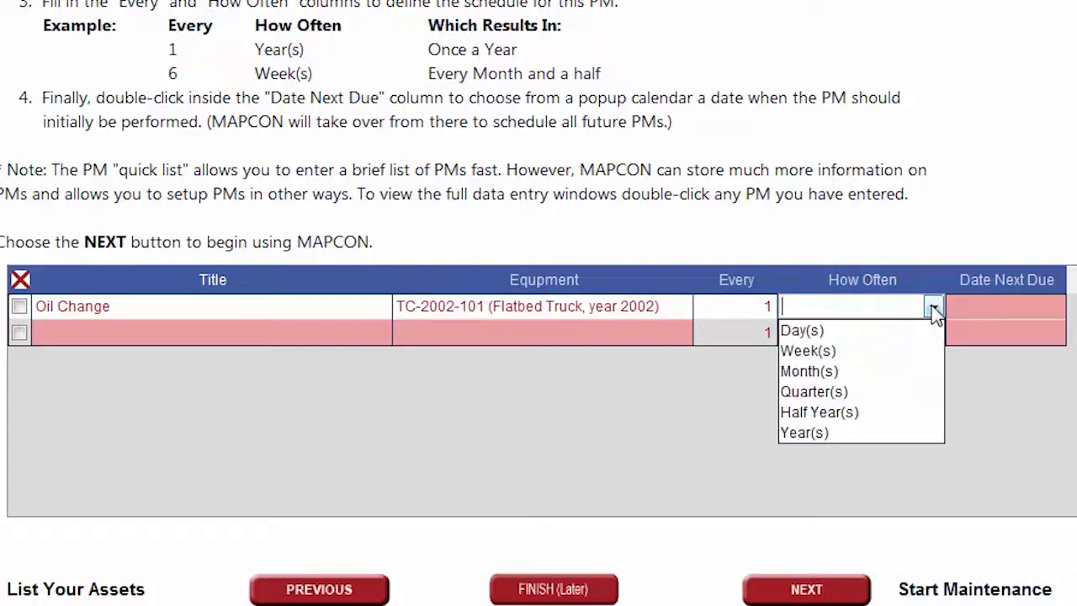
left_click(864, 373)
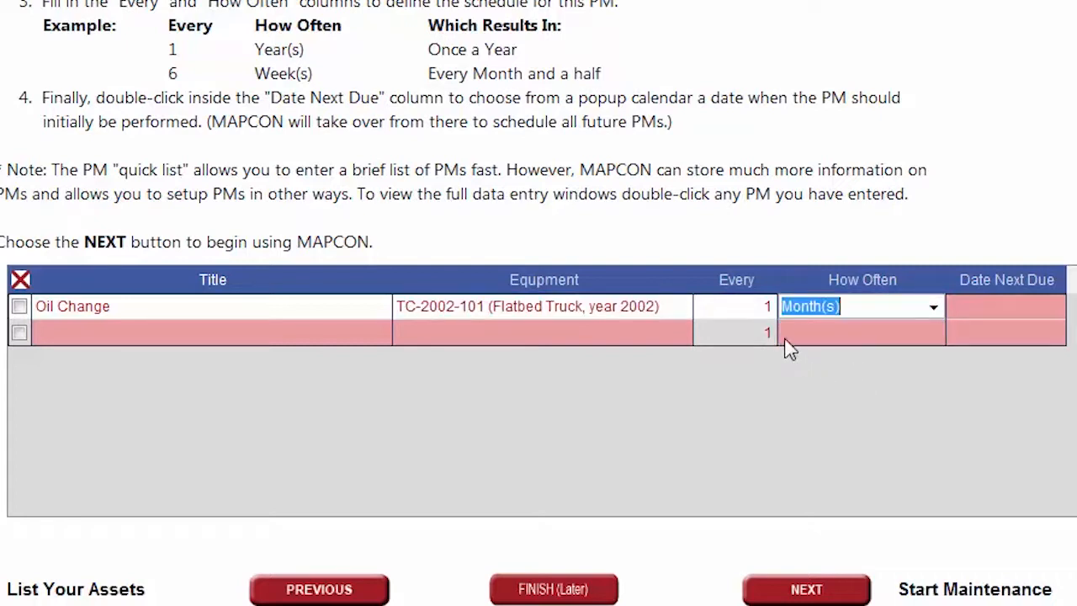
left_click(764, 310)
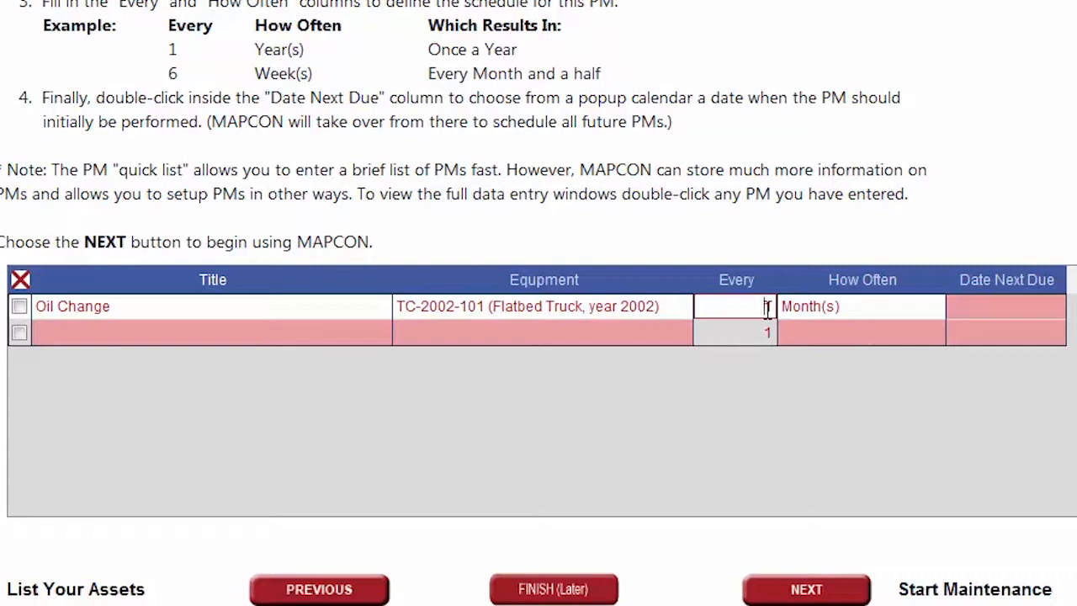
type("5")
double_click(980, 310)
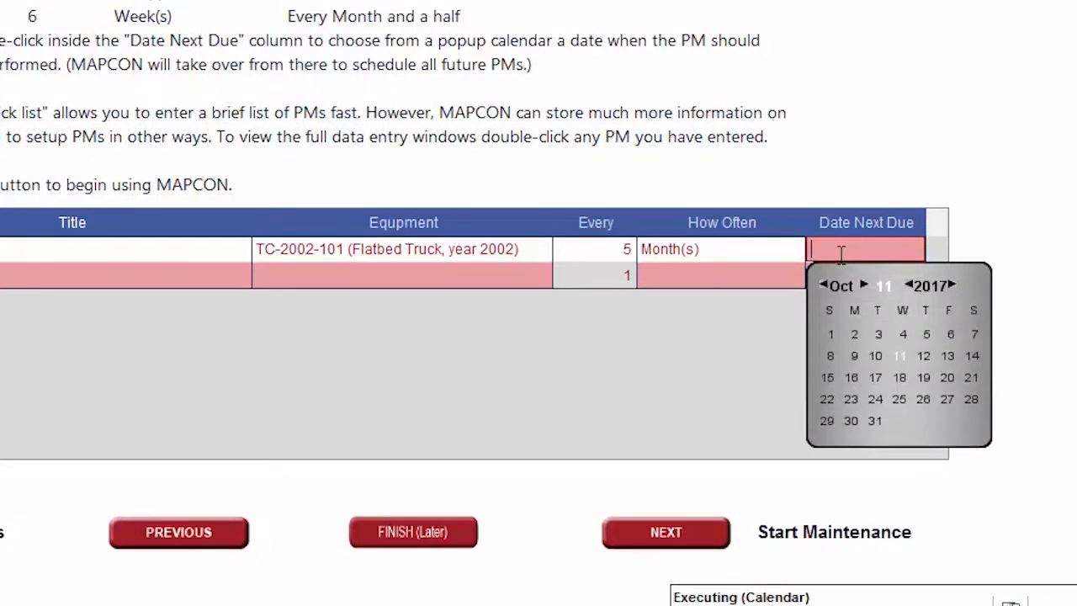
left_click(974, 357)
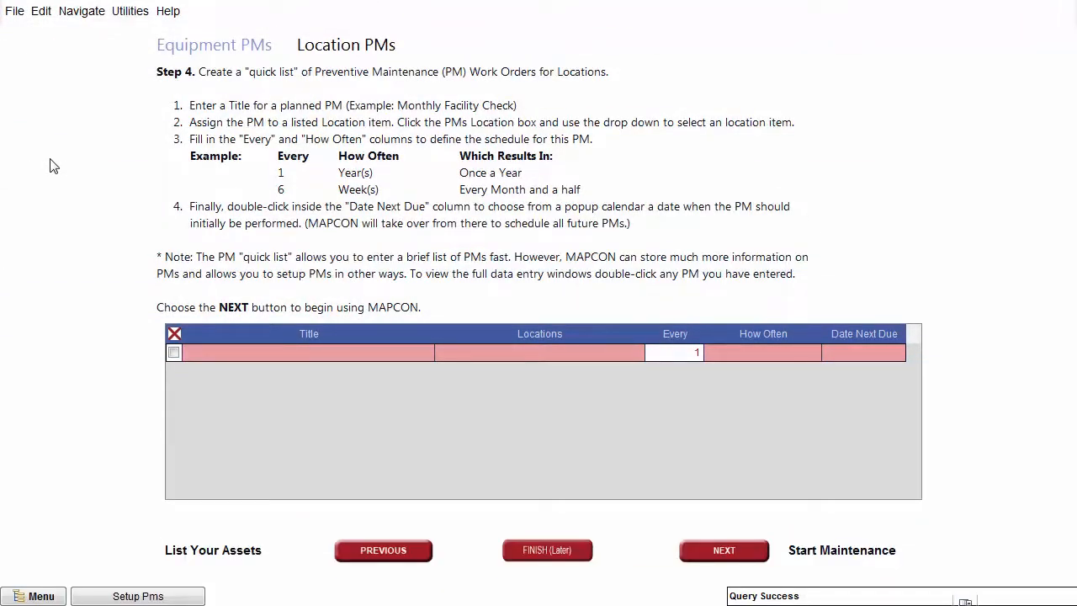
- Title the location PM 'Clean Floors' and assign it to BUILDING A (Workshop)
left_click(198, 352)
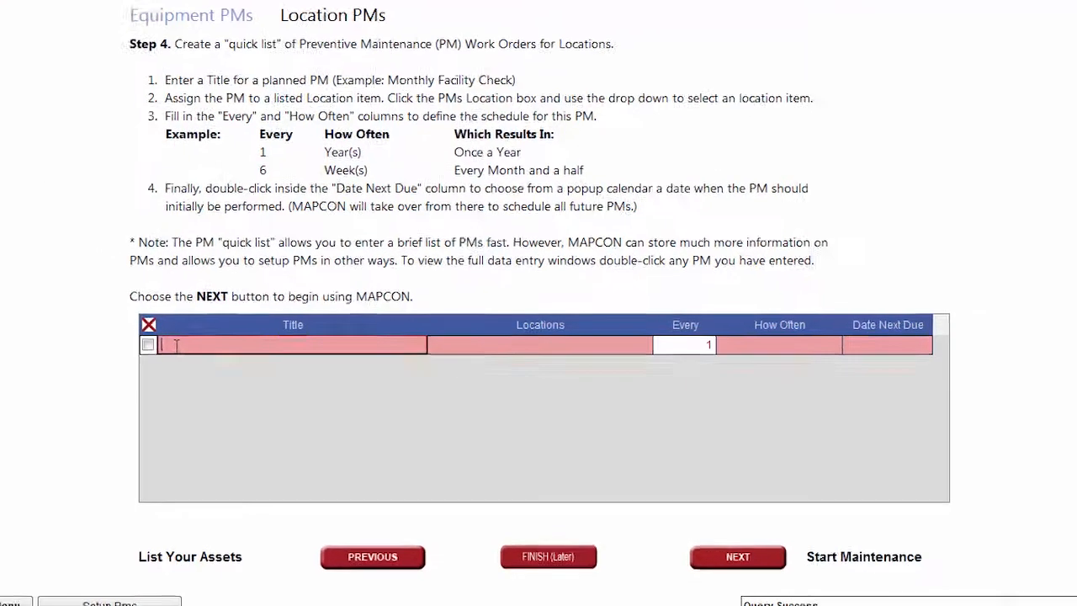
type("Clean")
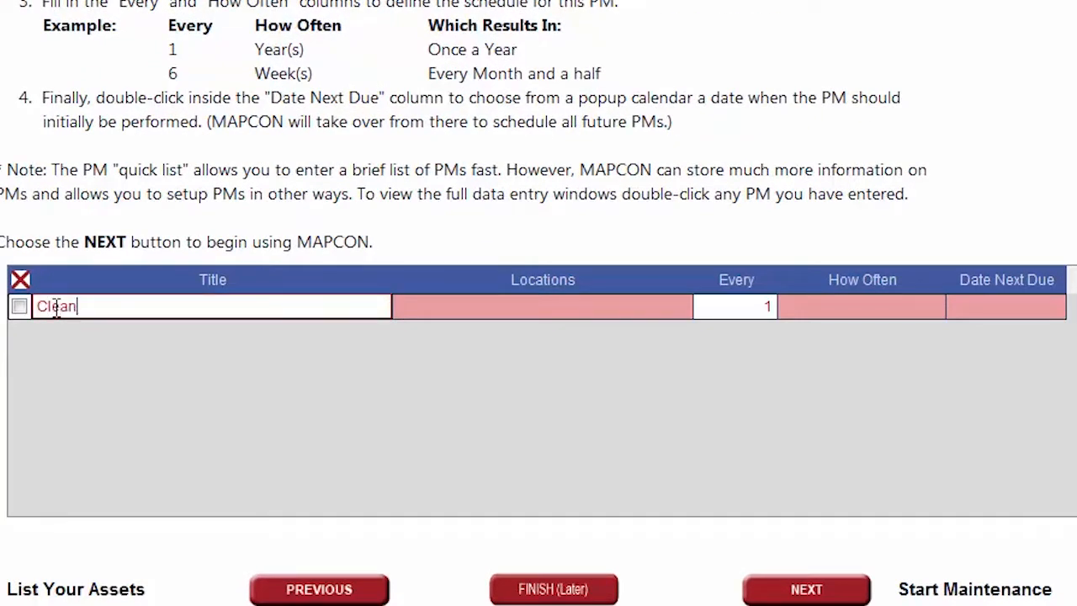
type(" Floors")
left_click(450, 307)
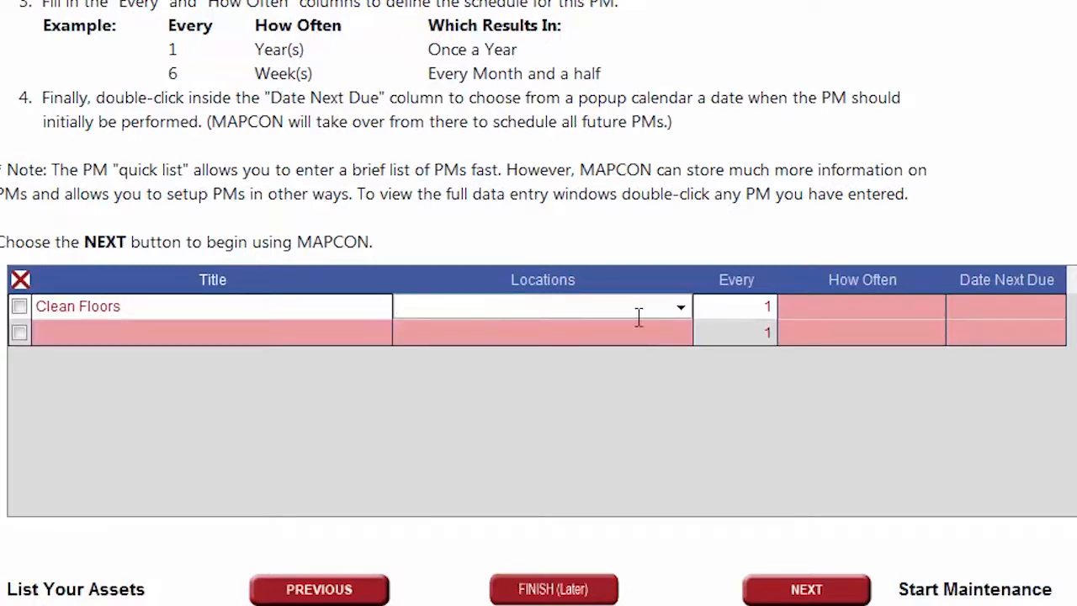
left_click(681, 307)
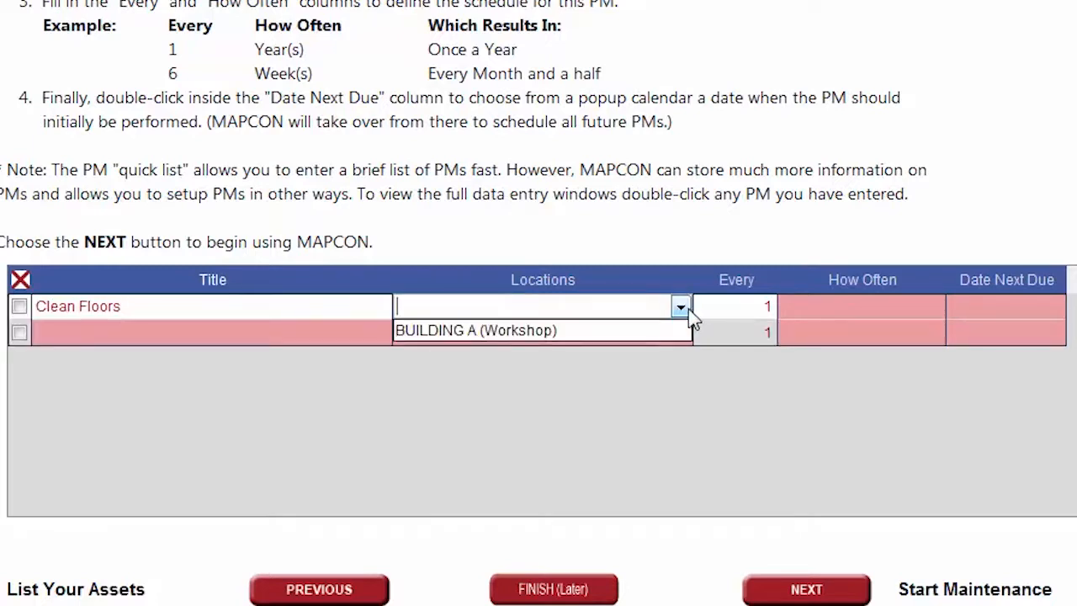
left_click(633, 336)
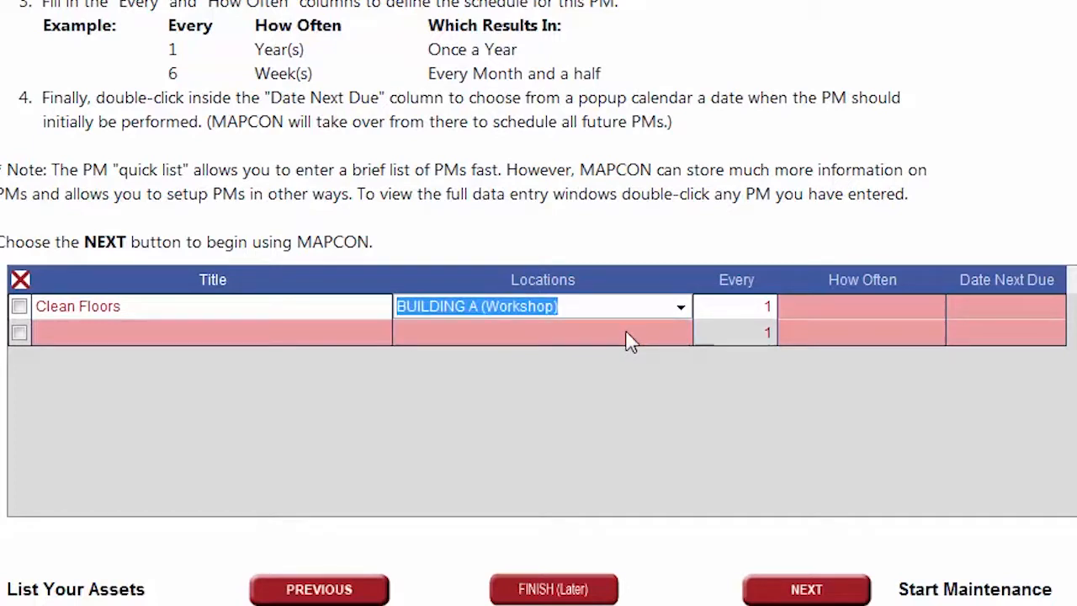
- Schedule it to repeat every 1 week, first due 10/14/2017
left_click(775, 312)
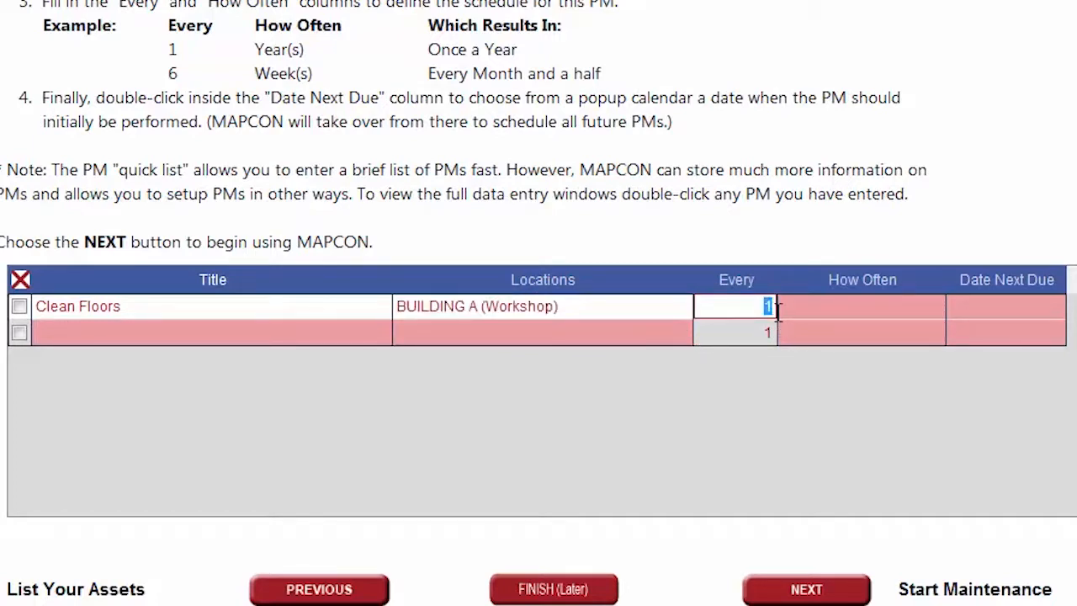
left_click(786, 308)
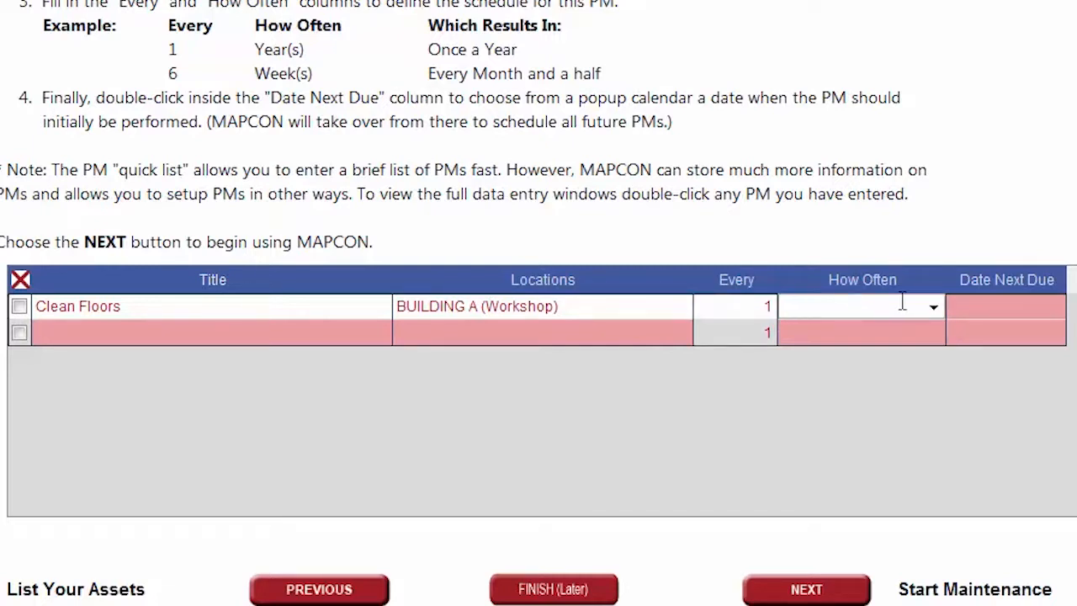
left_click(934, 308)
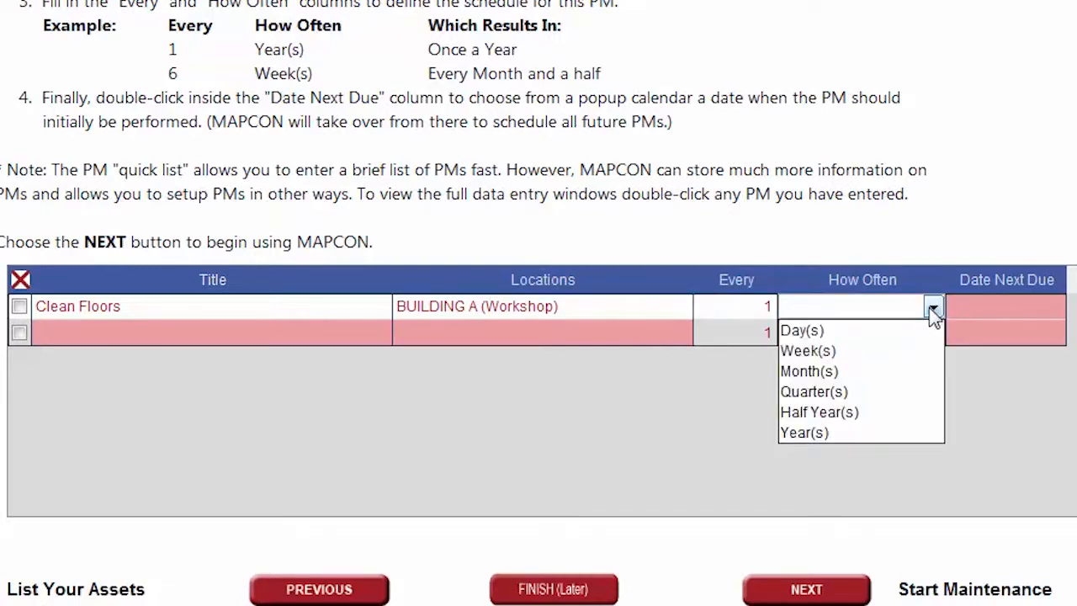
left_click(905, 350)
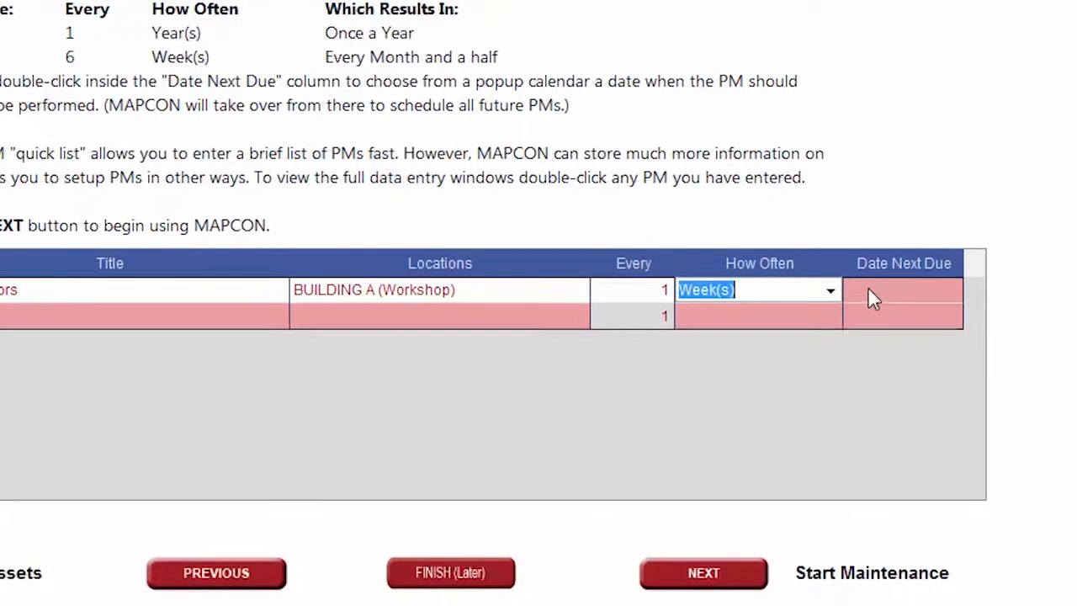
double_click(968, 307)
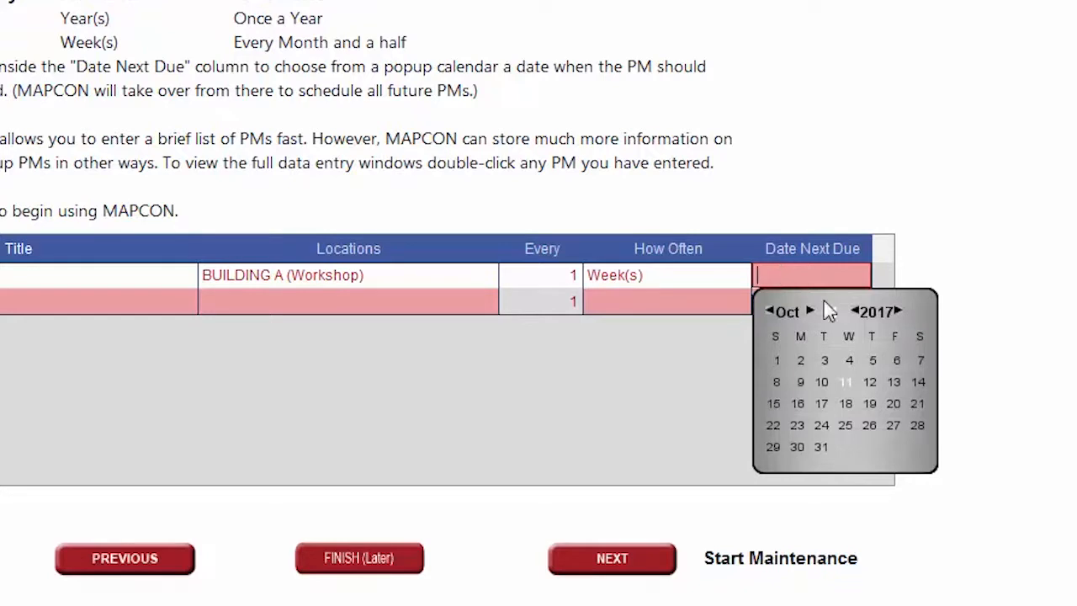
left_click(919, 379)
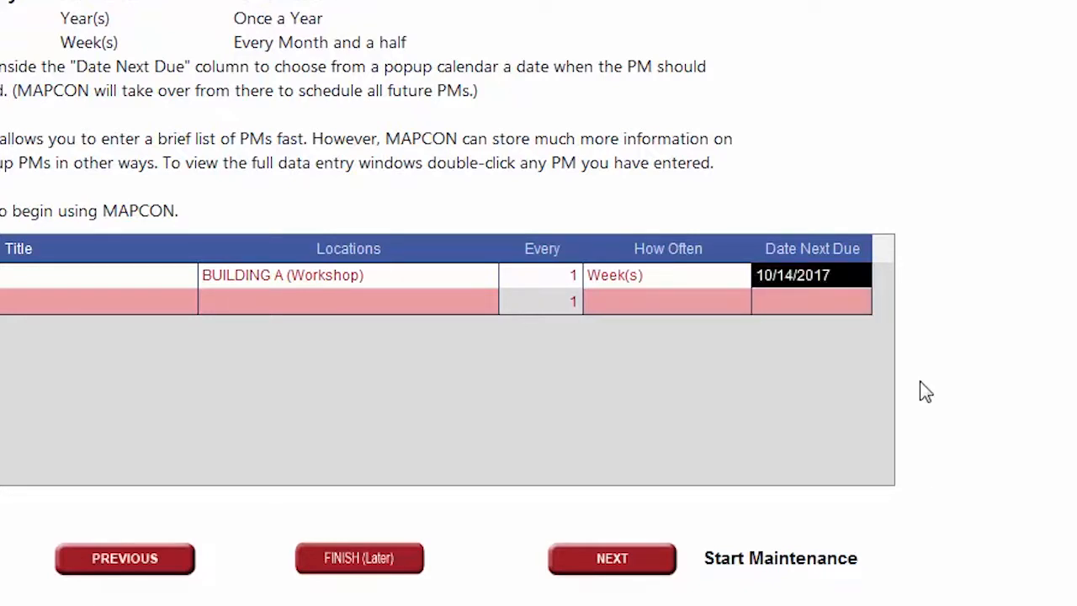